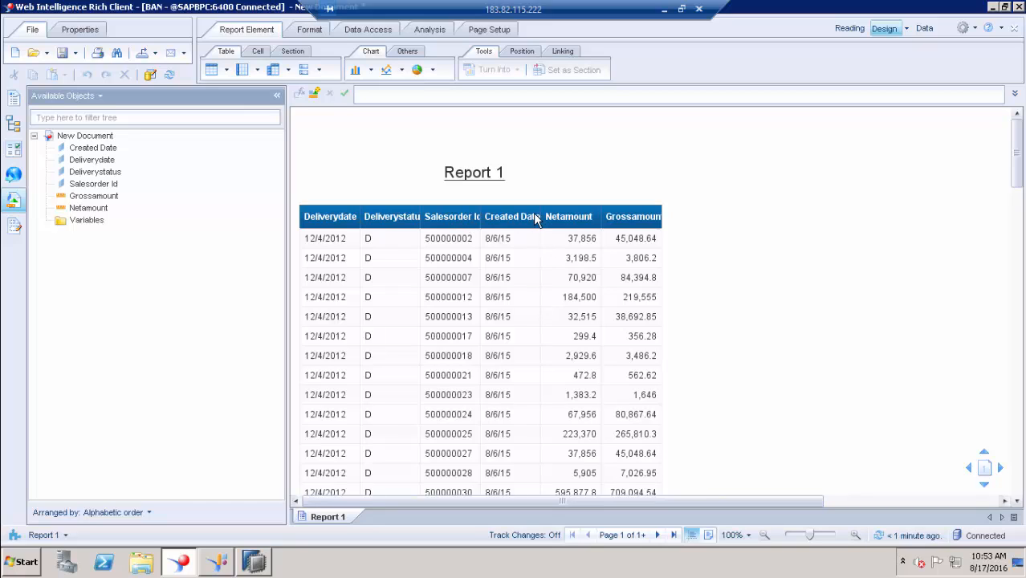
- Open the document's query for editing and rename Query 1 as Sales
click(147, 76)
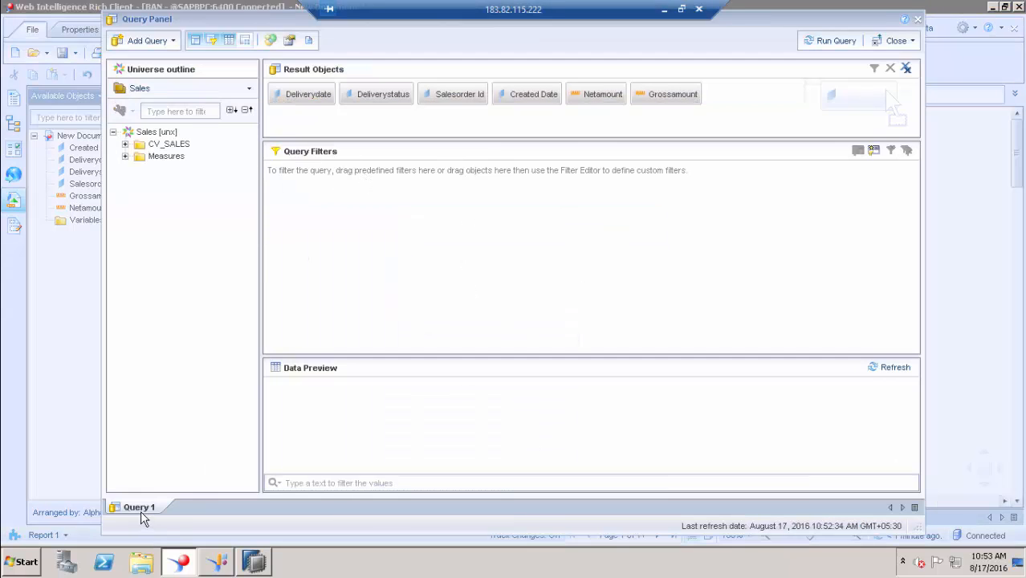
right_click(145, 516)
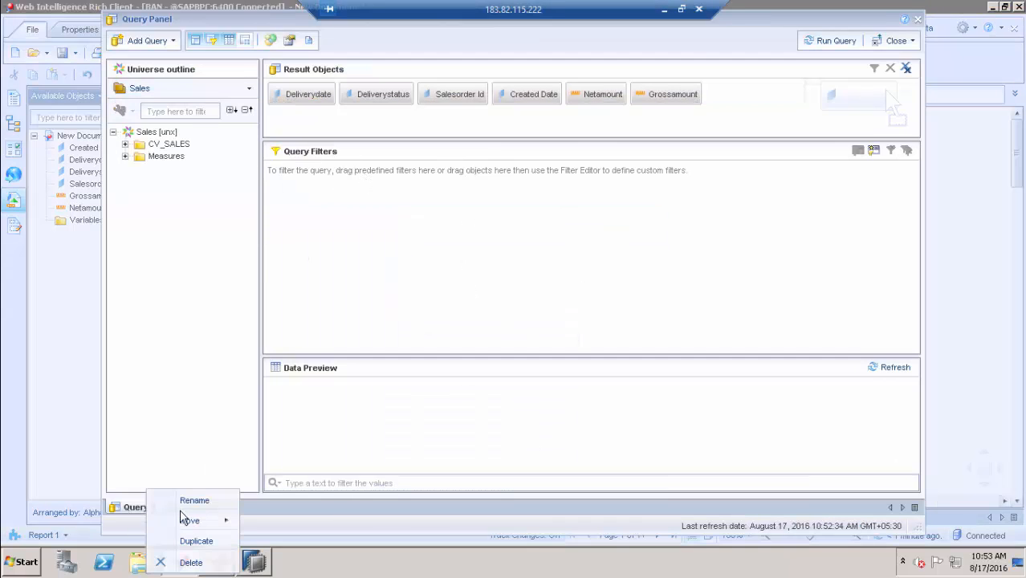
click(206, 500)
text(Sales)
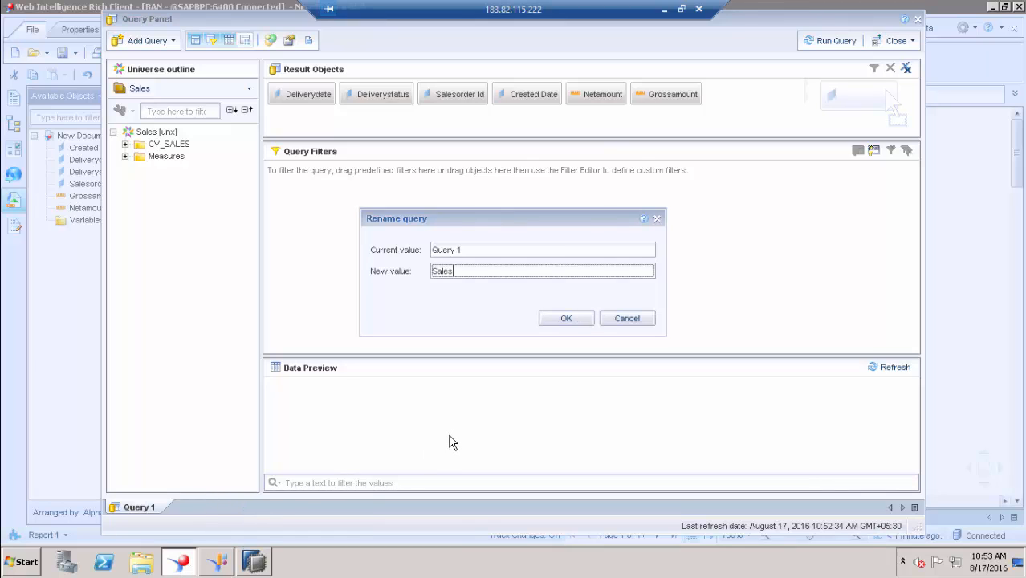
key(Return)
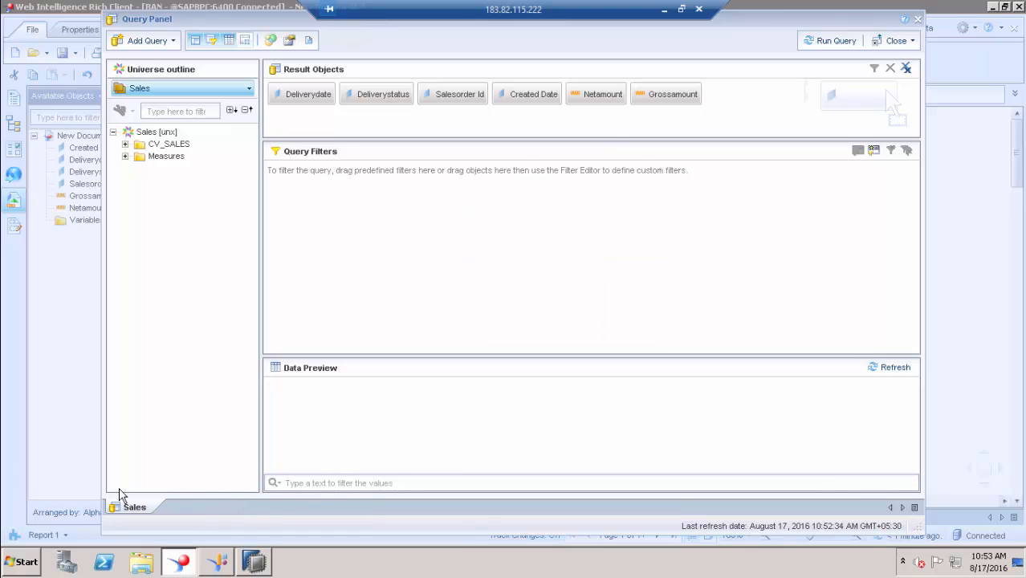
click(226, 316)
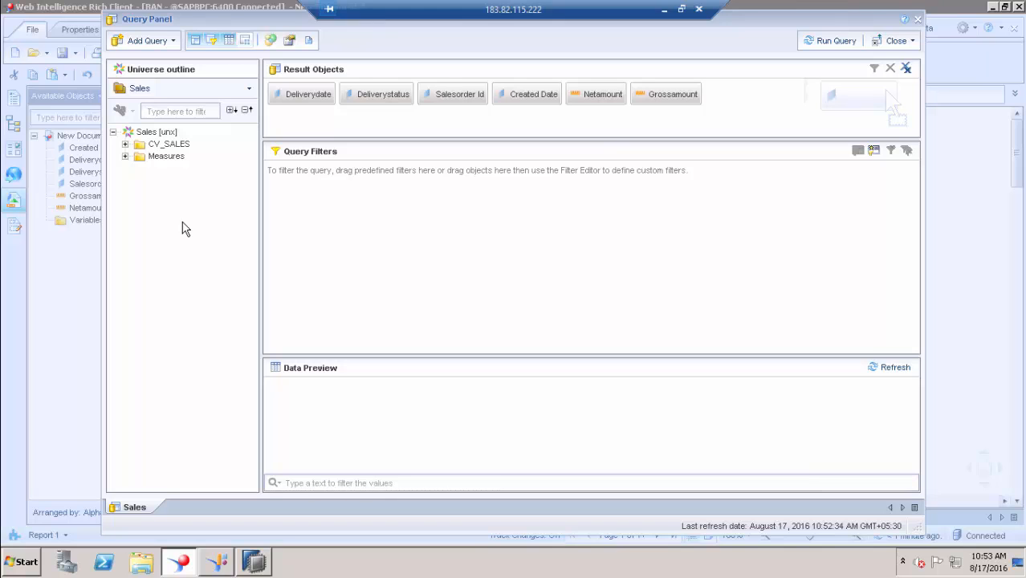
- Add a second query based on the Sales.unx universe in the AABR folder, filtering the universe list by "sales"
click(147, 40)
click(168, 64)
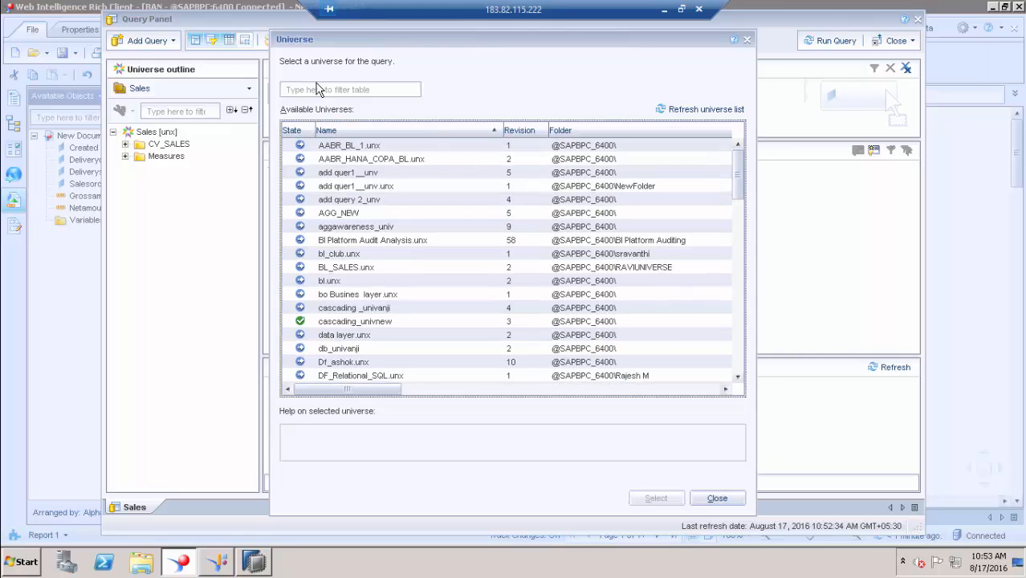
click(302, 89)
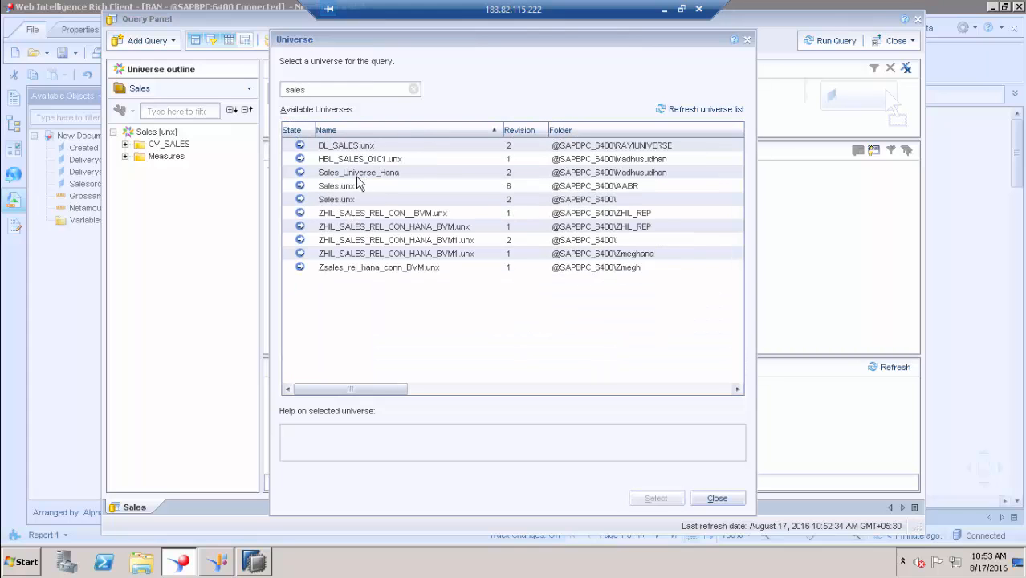
click(356, 186)
click(642, 496)
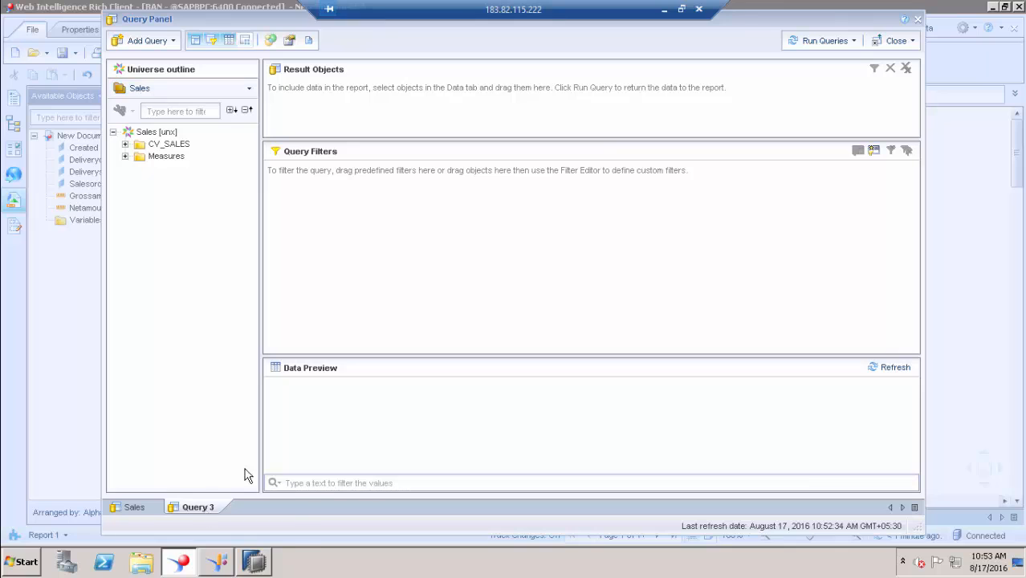
- Rename the newly added query as Billing
right_click(208, 507)
click(253, 499)
text(Billing)
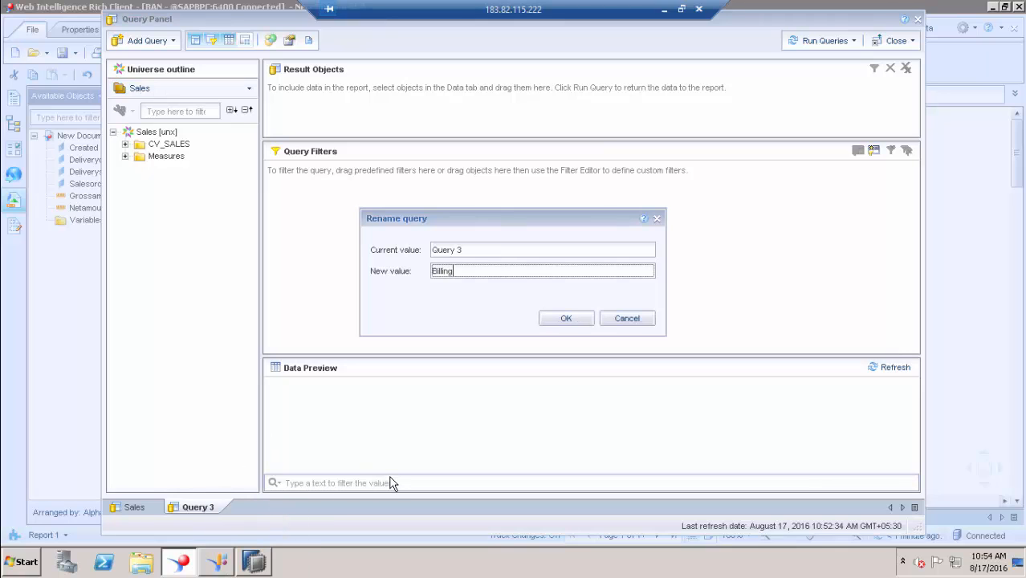
key(Return)
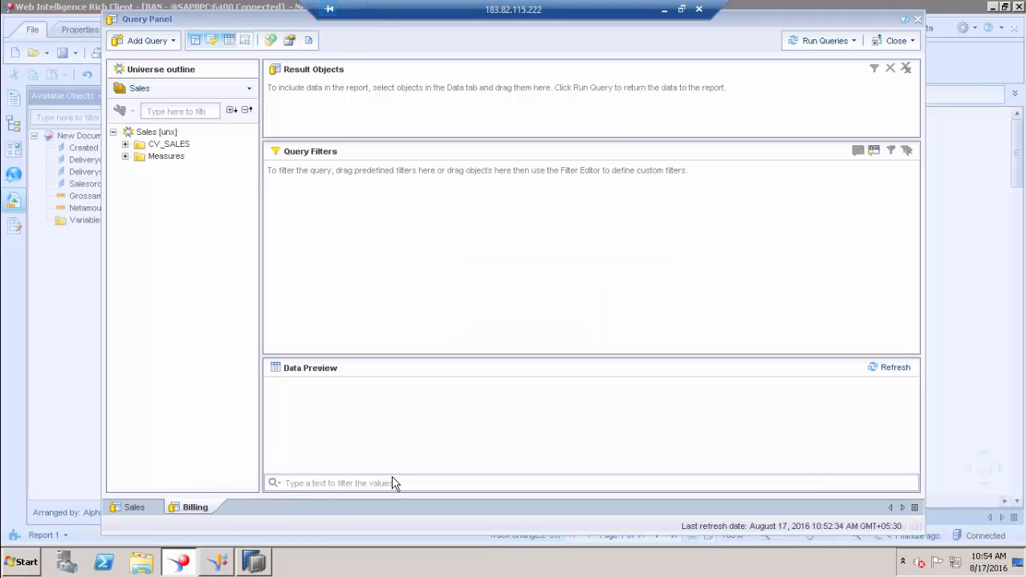
- Compare the Sales and Billing queries, and set the Billing query's universe outline to the Billing view
click(136, 507)
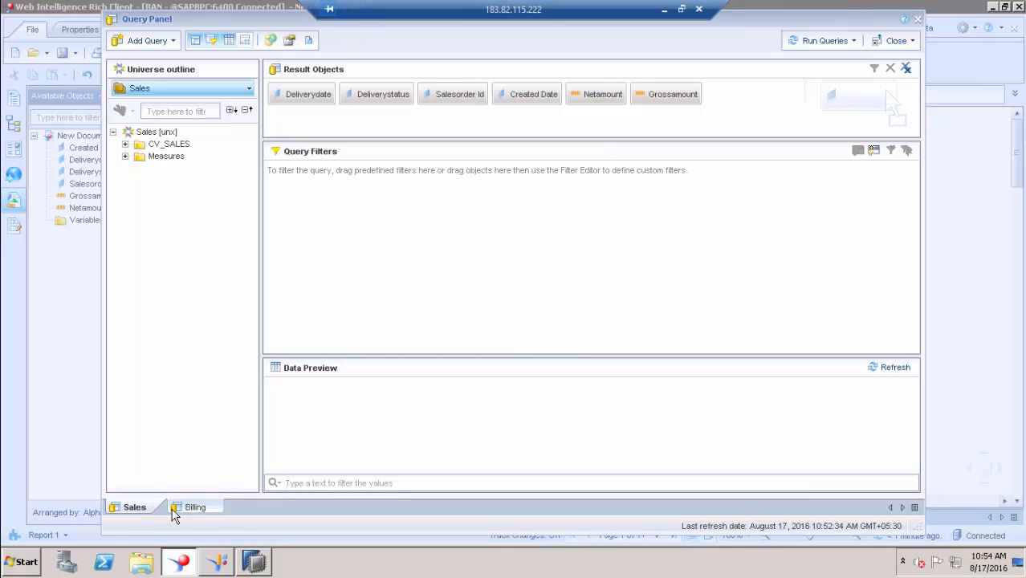
click(176, 508)
click(142, 506)
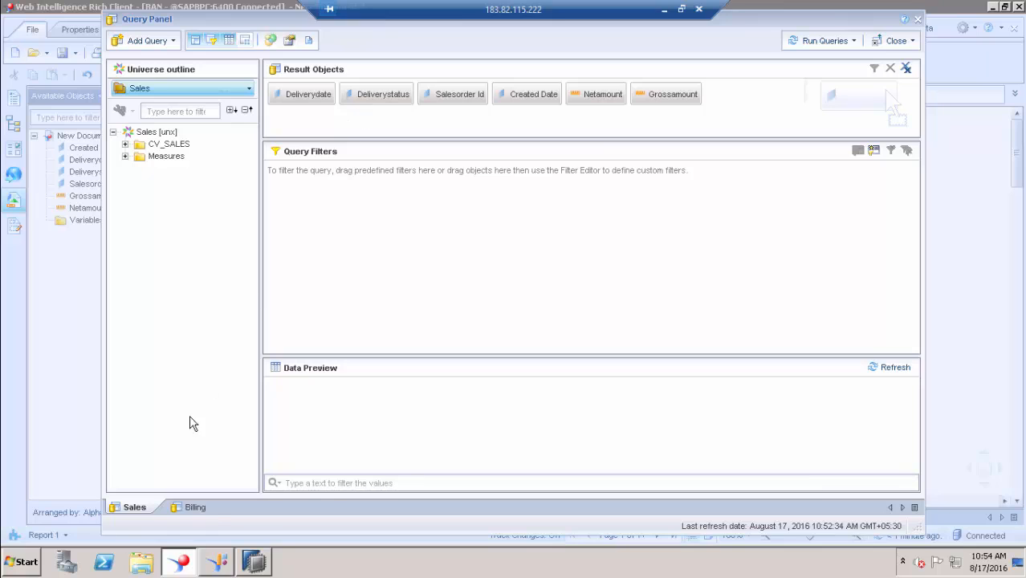
click(195, 507)
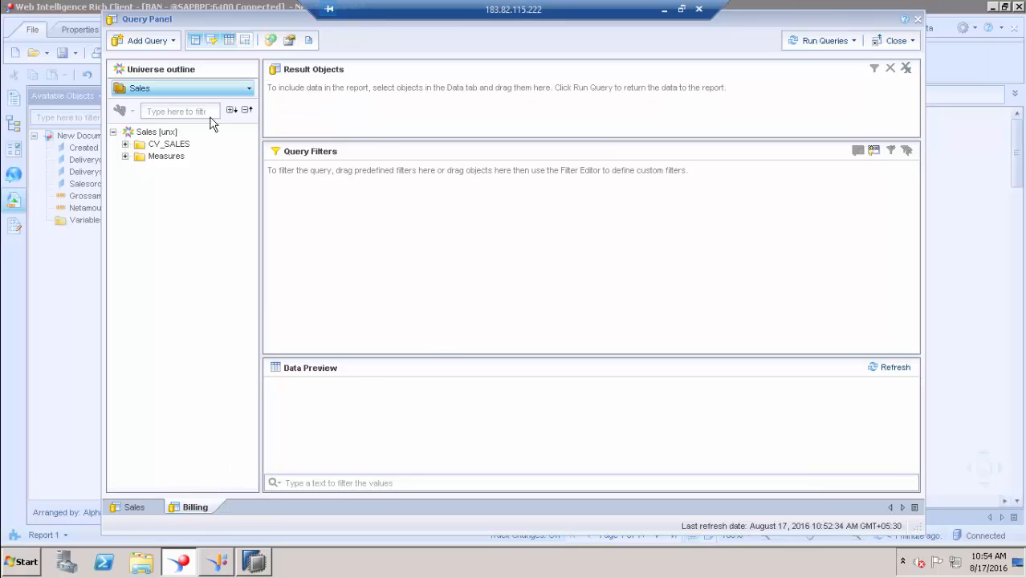
click(190, 90)
click(185, 126)
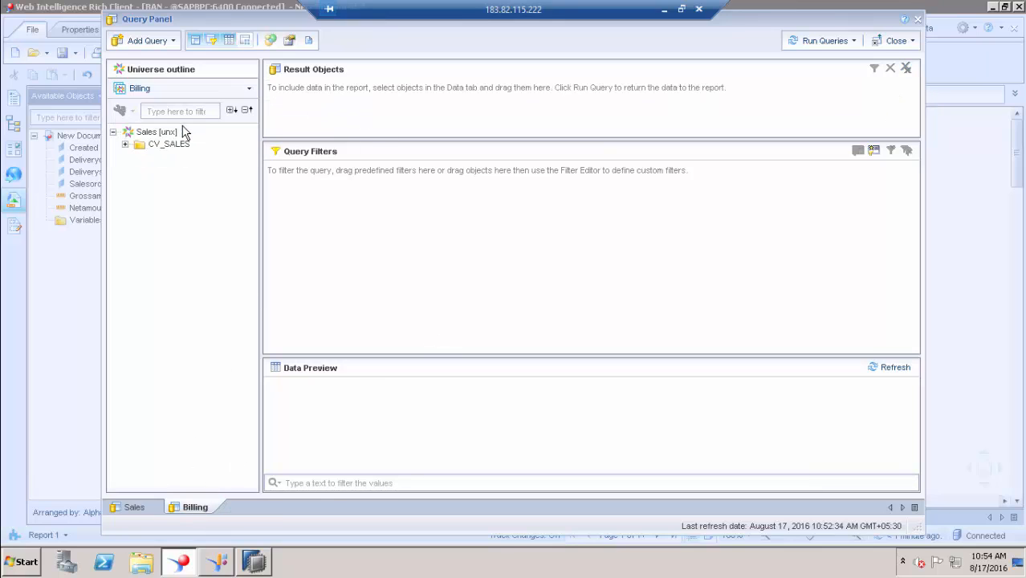
- Add Billingstatus and Salesorder Id from the CV_SALES folder to the Billing query's result objects
click(125, 144)
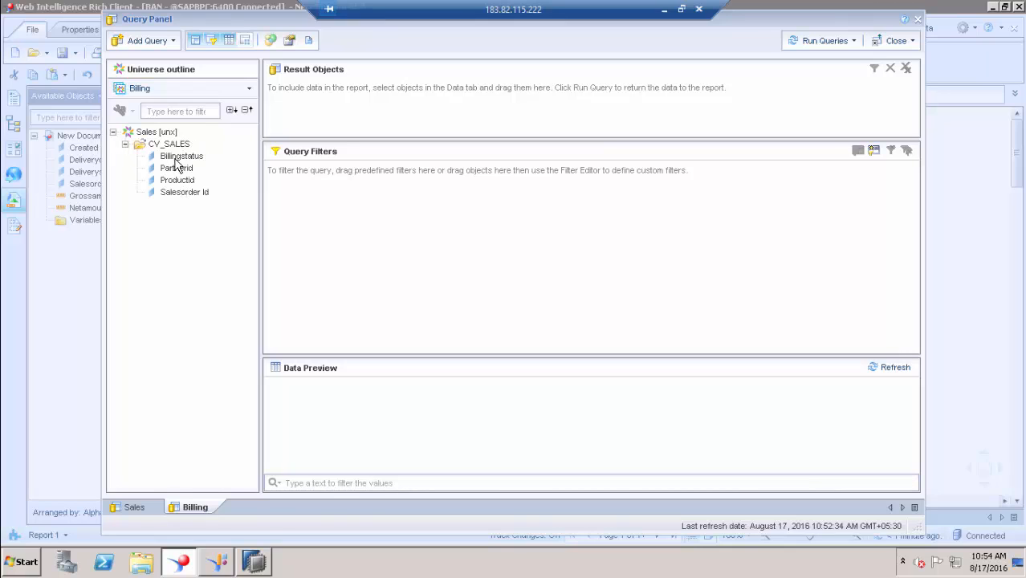
drag(175, 157, 350, 99)
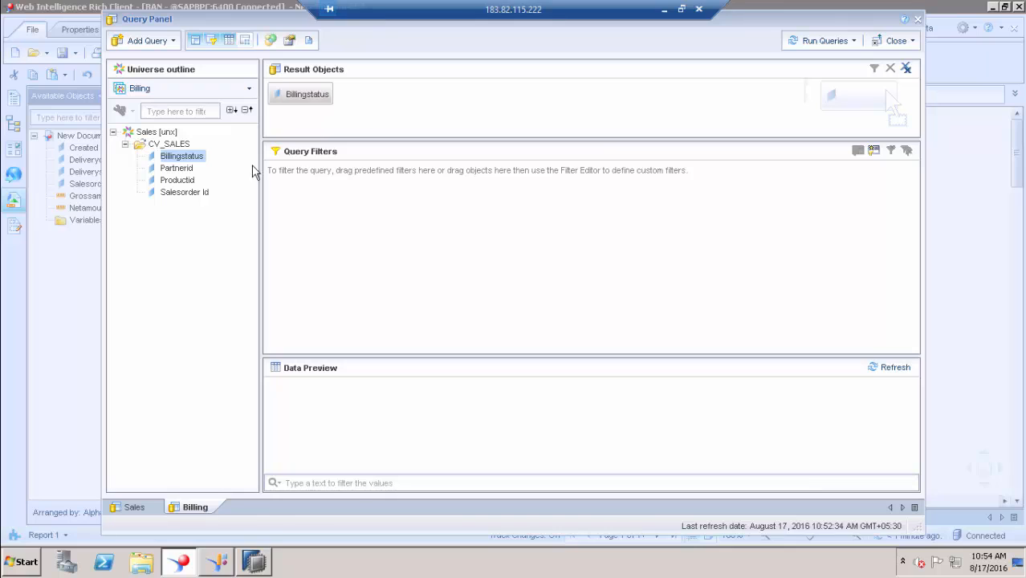
drag(199, 197, 398, 119)
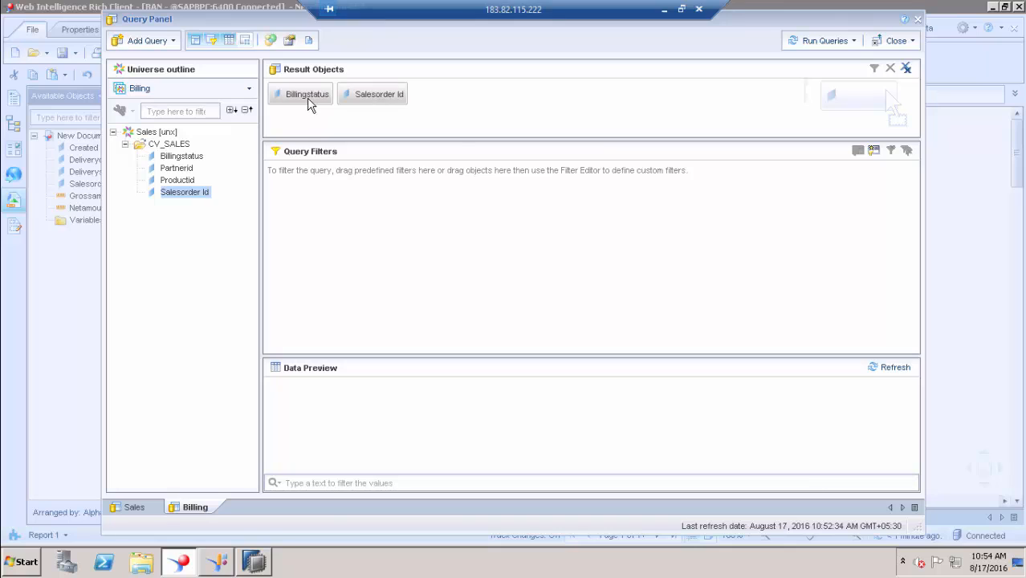
mouse_move(310, 105)
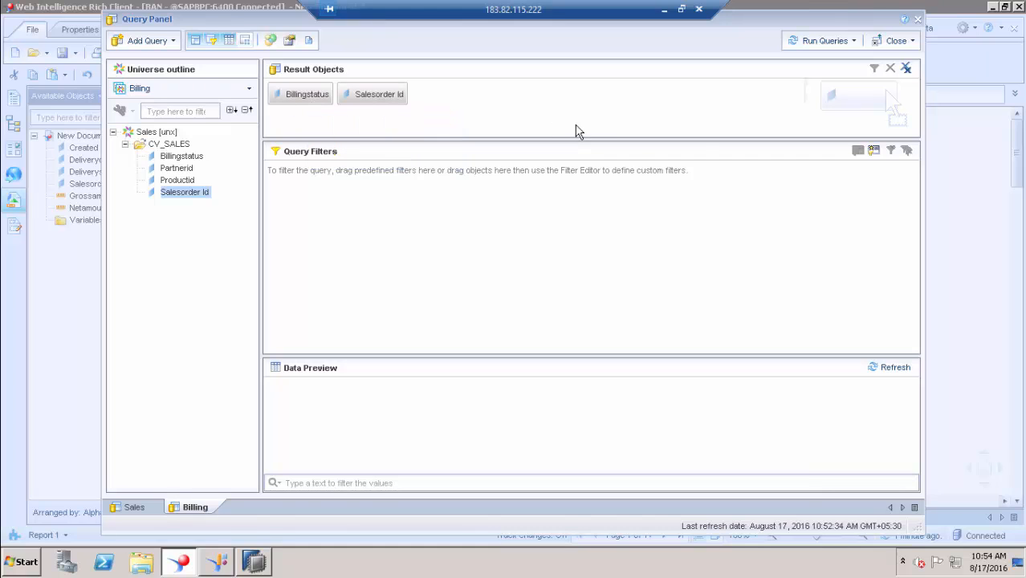
- Run the queries and include the new result objects in the document without generating a table
click(806, 44)
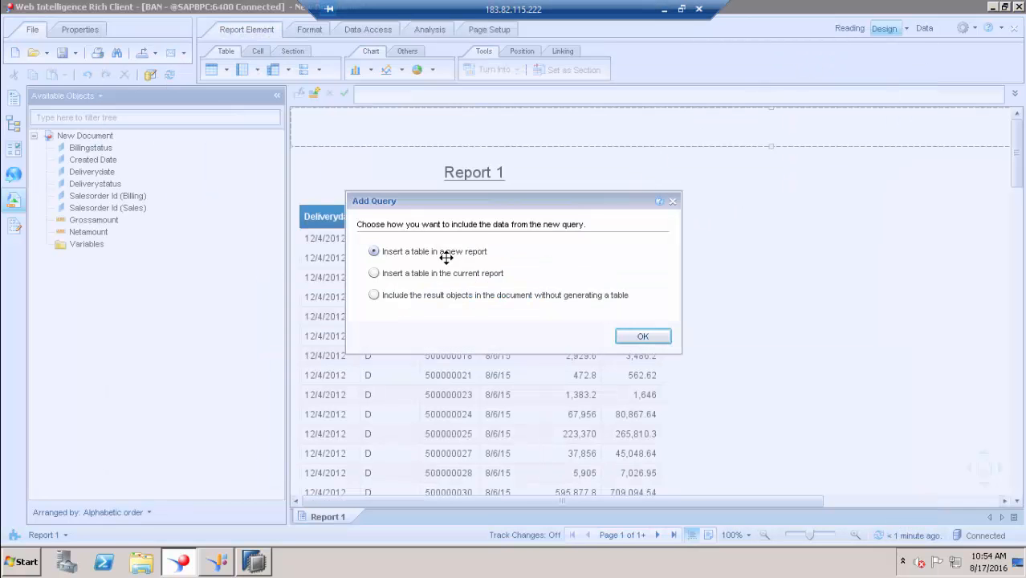
click(420, 297)
click(642, 336)
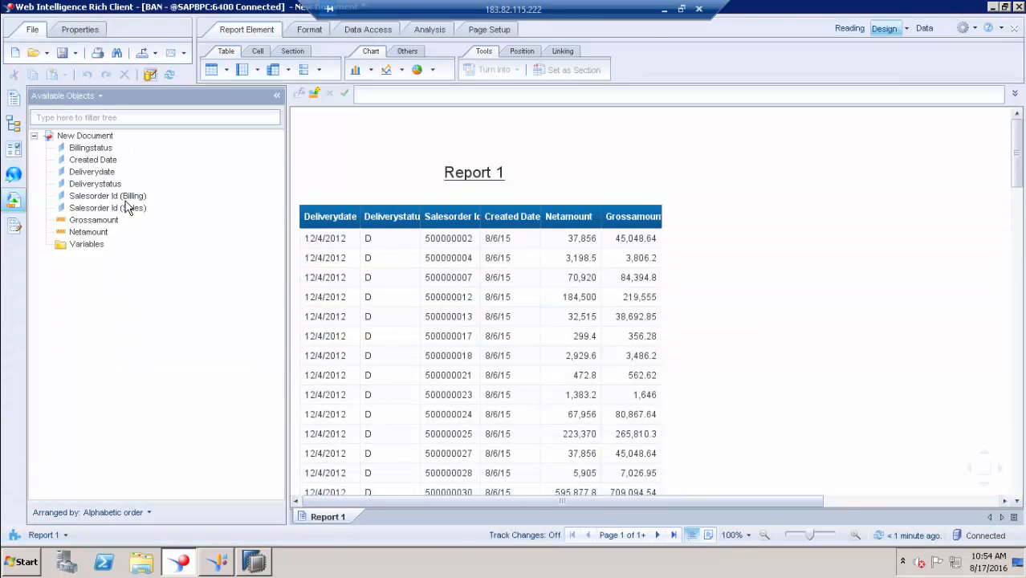
- Compare which objects are compatible with Salesorder Id (Billing), Salesorder Id (Sales) and Created Date by selecting each in turn
click(132, 197)
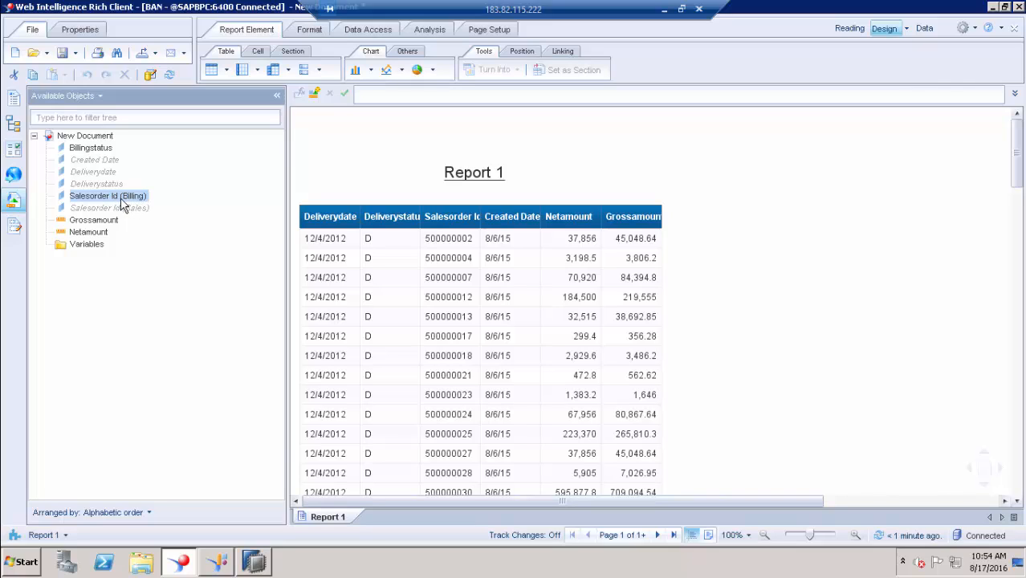
click(136, 207)
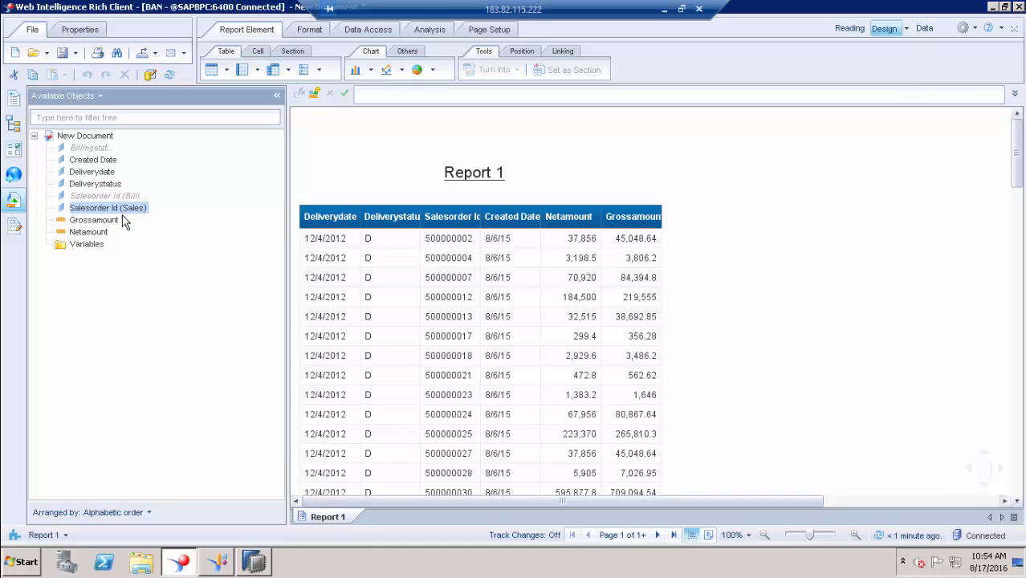
click(124, 195)
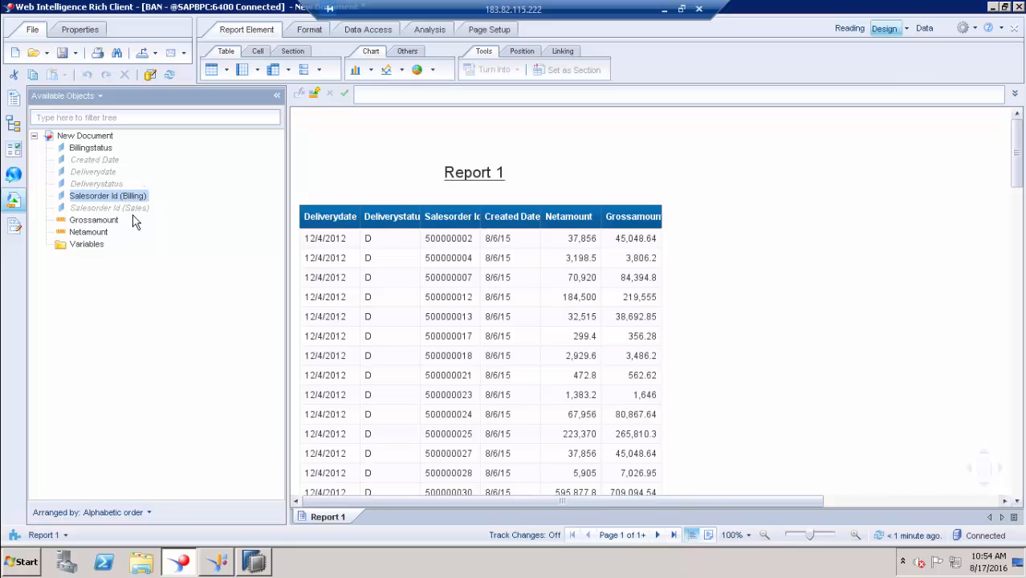
click(130, 207)
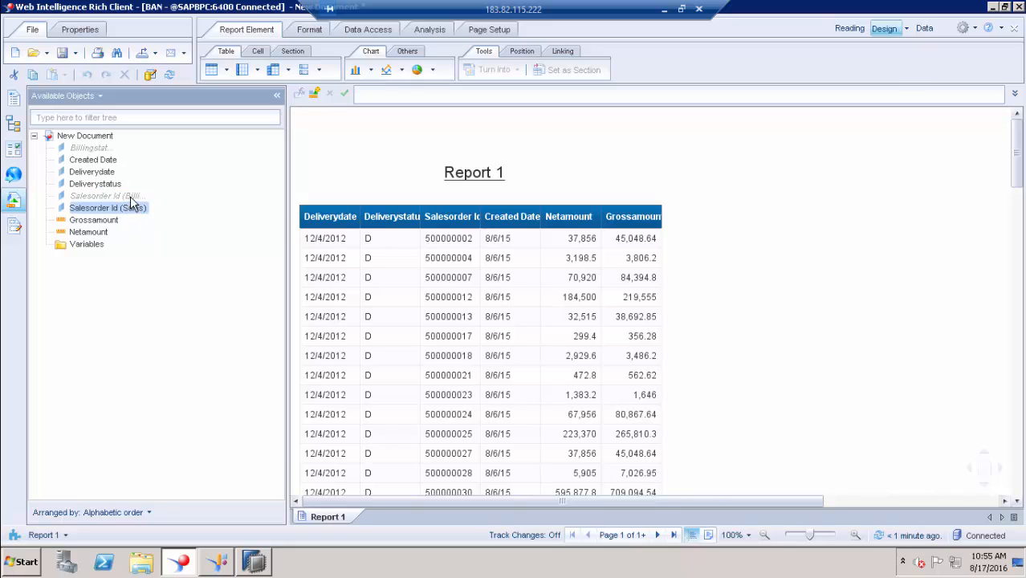
click(128, 196)
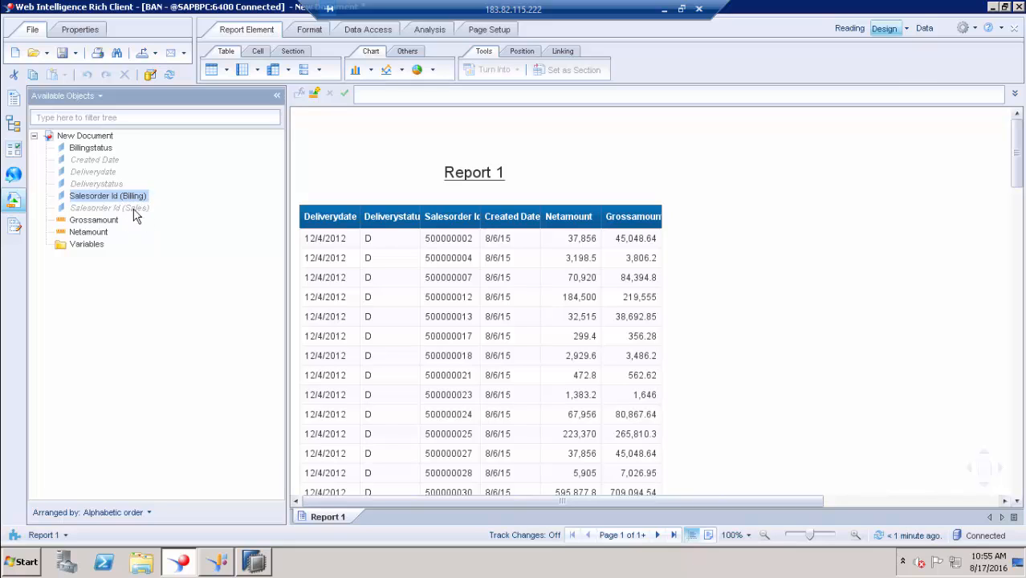
click(100, 160)
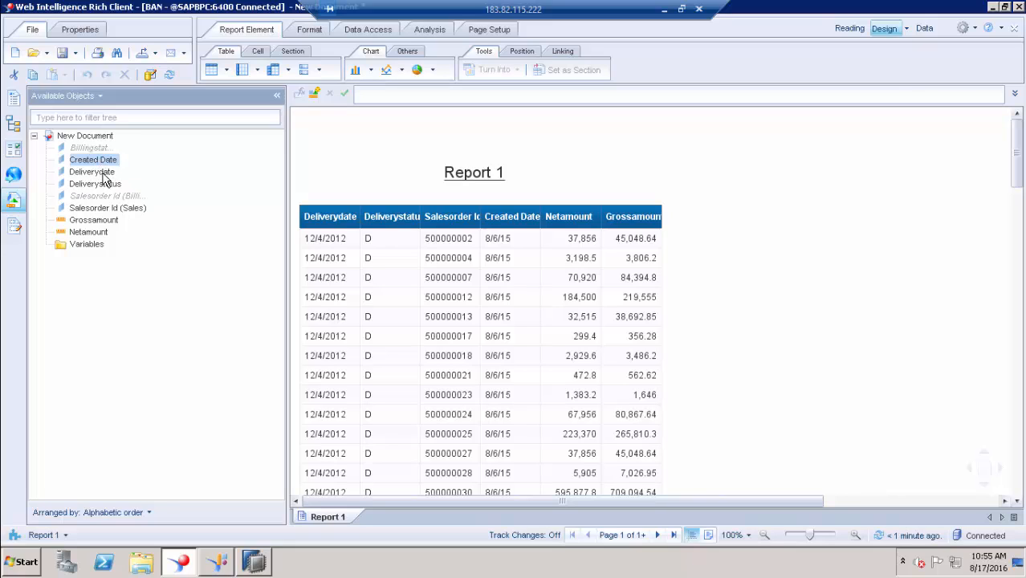
click(105, 138)
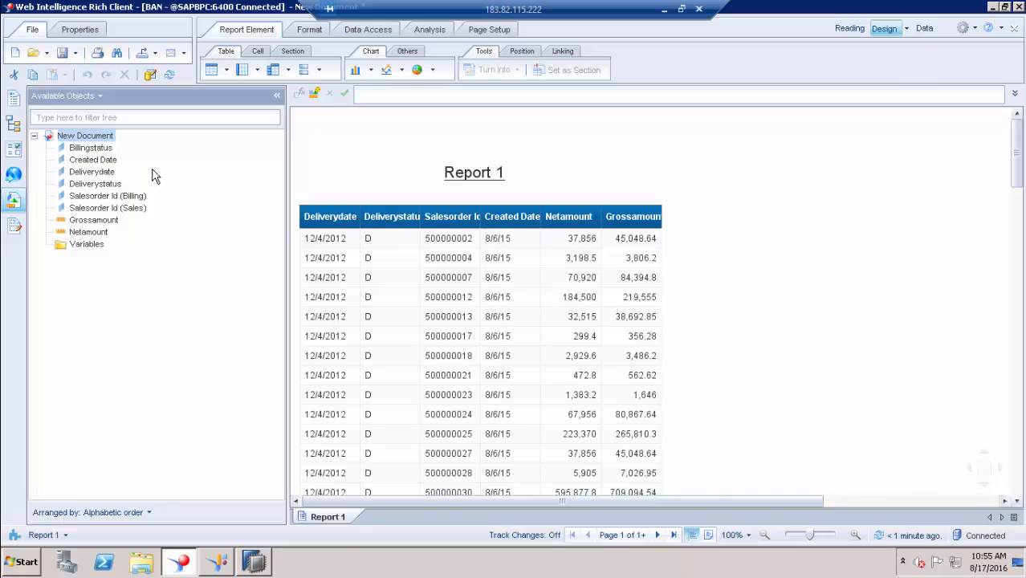
- Examine the compatibility of every dimension from the Billing and Sales queries, finishing with the document's root entry selected
click(104, 200)
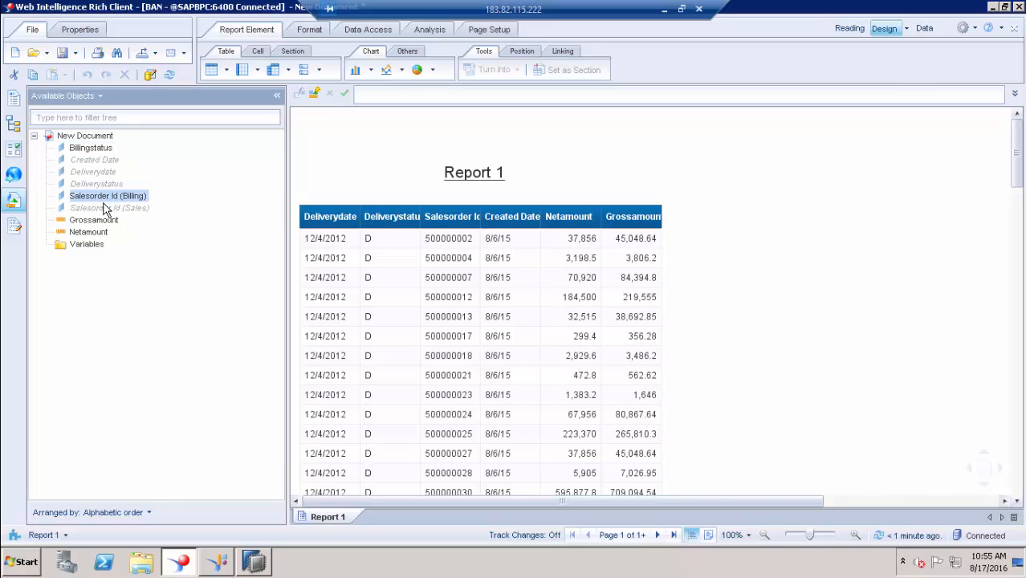
click(105, 209)
click(107, 196)
click(105, 150)
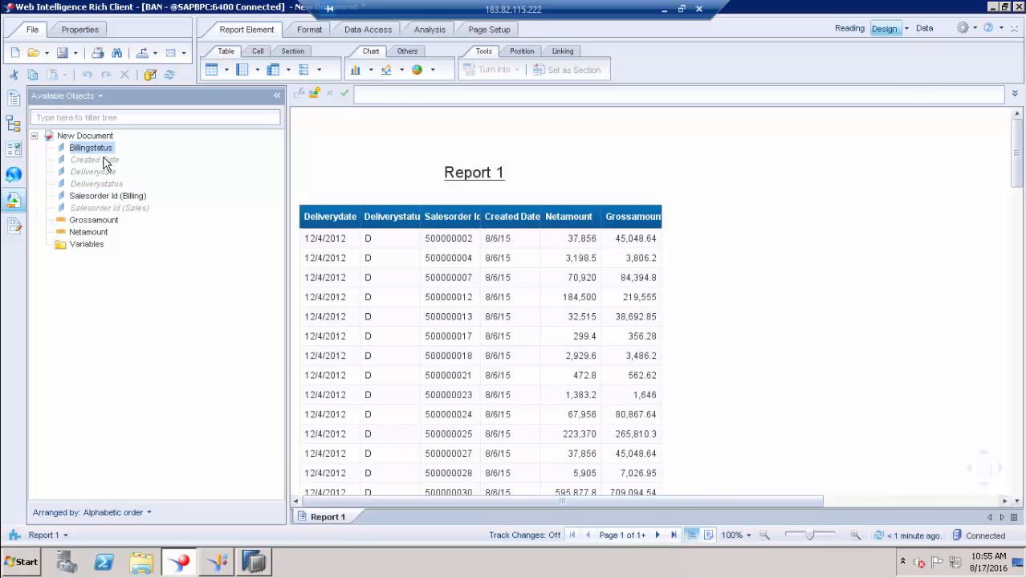
click(105, 162)
click(100, 172)
click(100, 187)
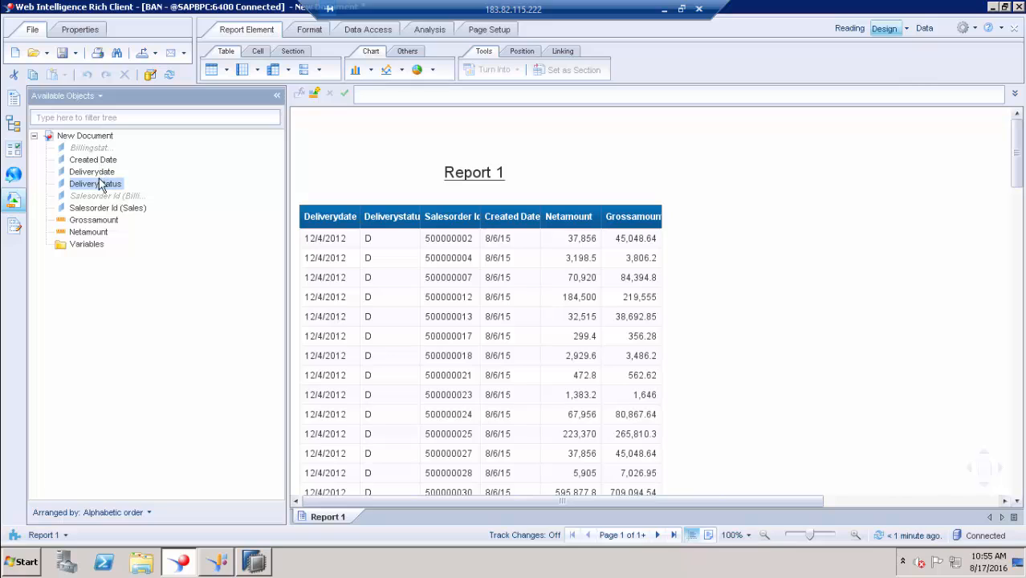
click(95, 209)
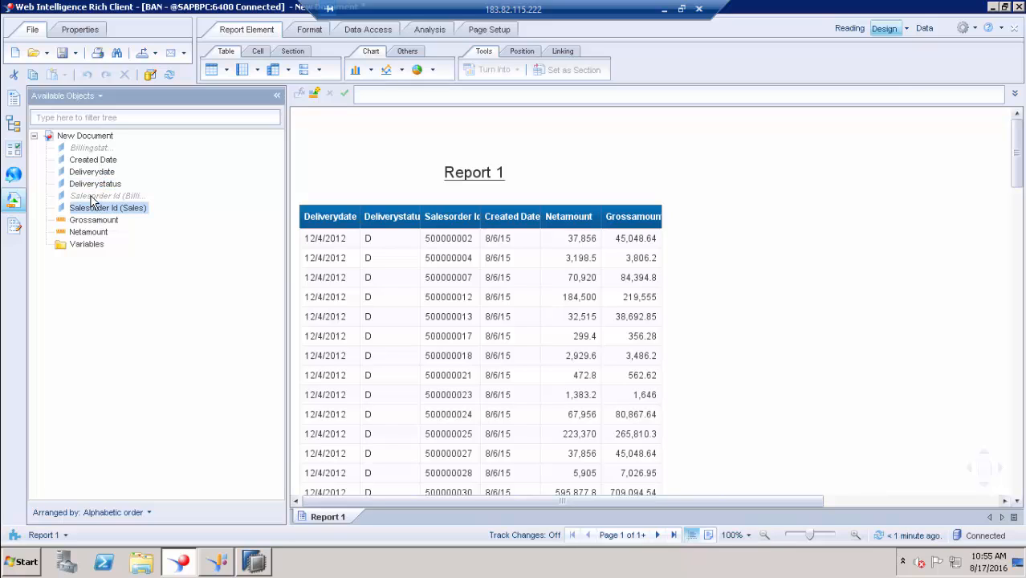
click(91, 195)
click(92, 183)
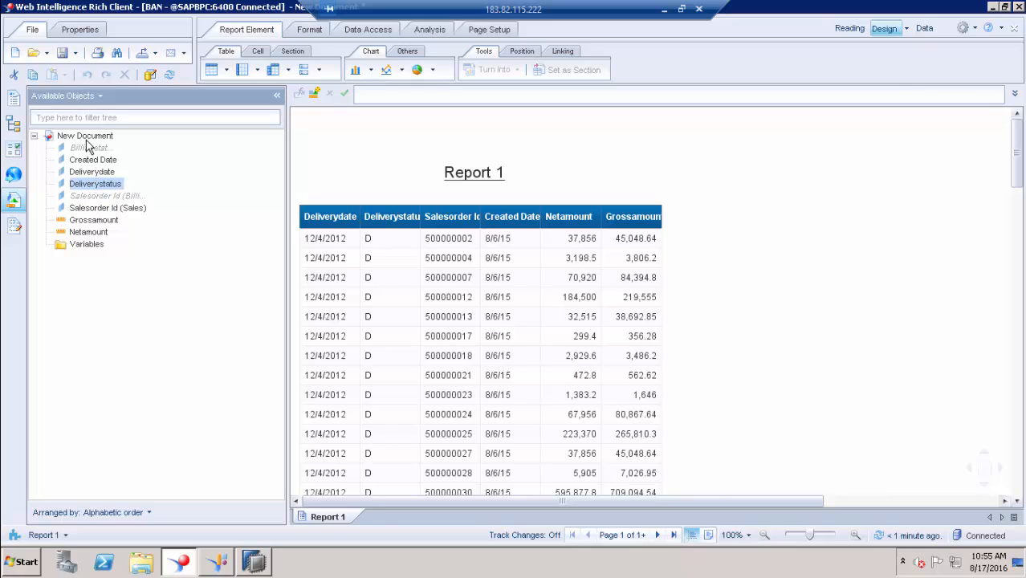
click(85, 136)
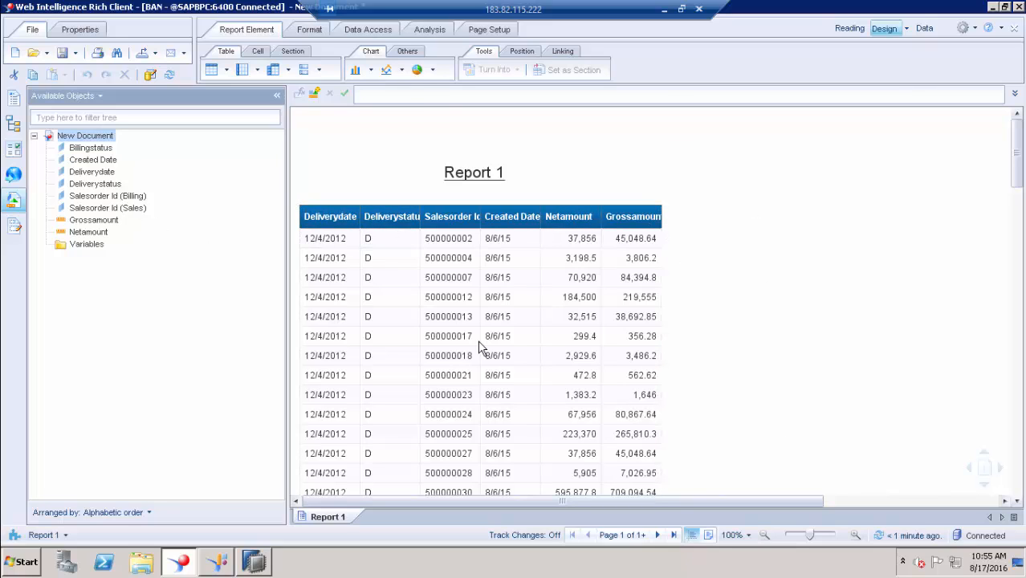
- Try Billingstatus on the existing table's Grossamount column, and place it as a separate table in the blank area beside that table
click(90, 148)
drag(95, 152, 626, 224)
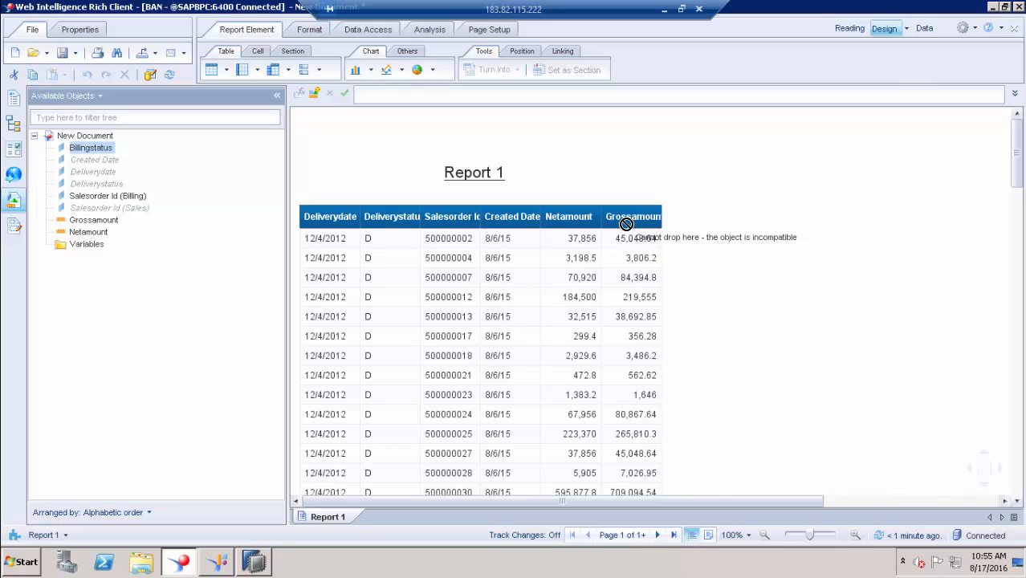
drag(626, 224, 739, 211)
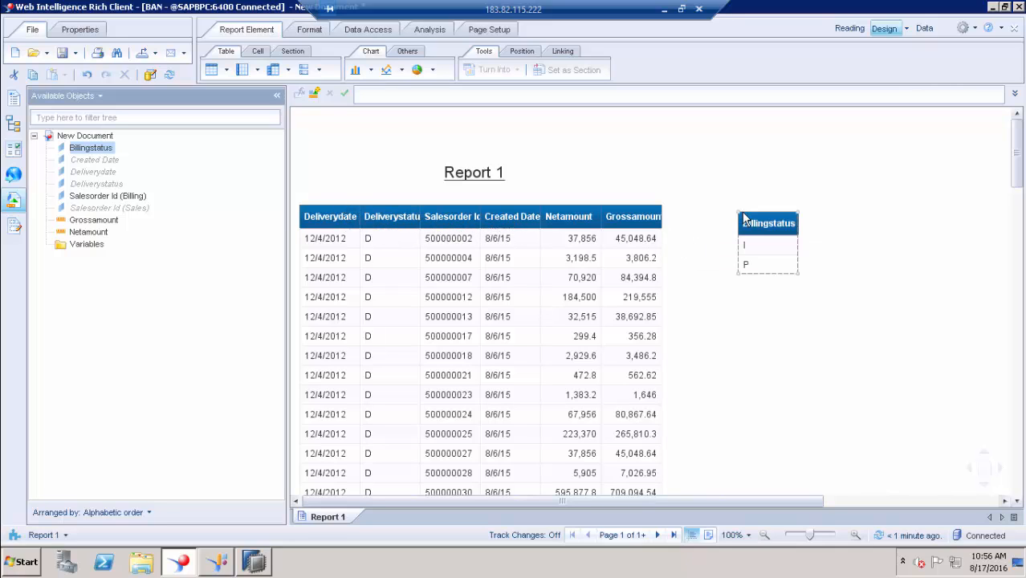
- Delete the separate Billingstatus table beside the main table
click(753, 211)
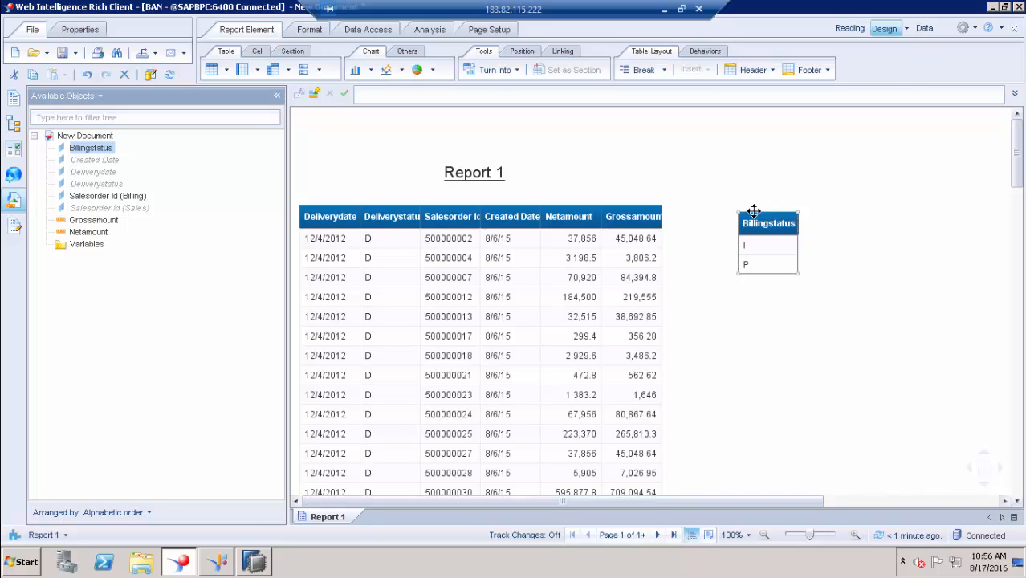
key(Delete)
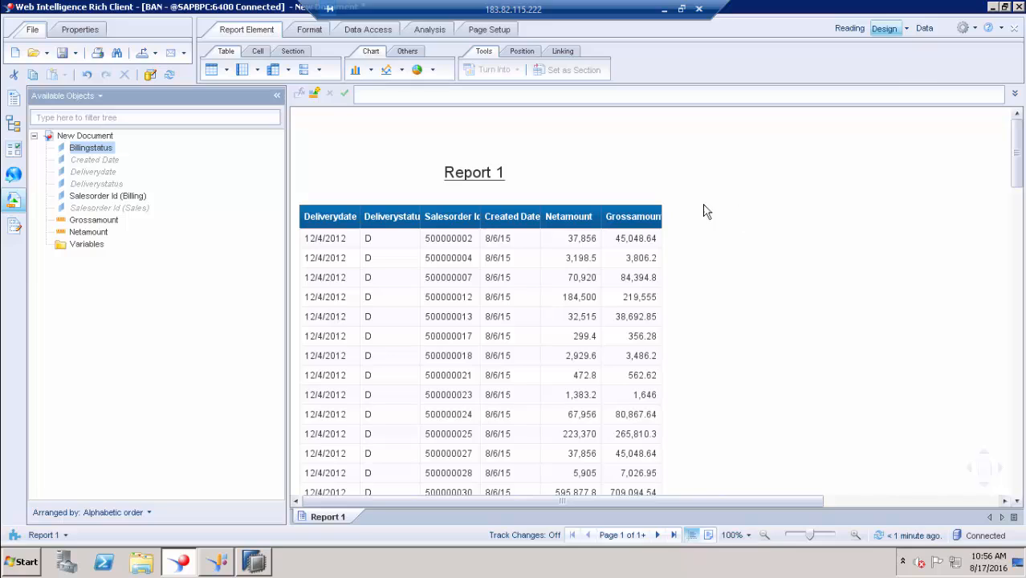
- Merge the Salesorder Id (Billing) and Salesorder Id (Sales) dimensions into one
click(103, 198)
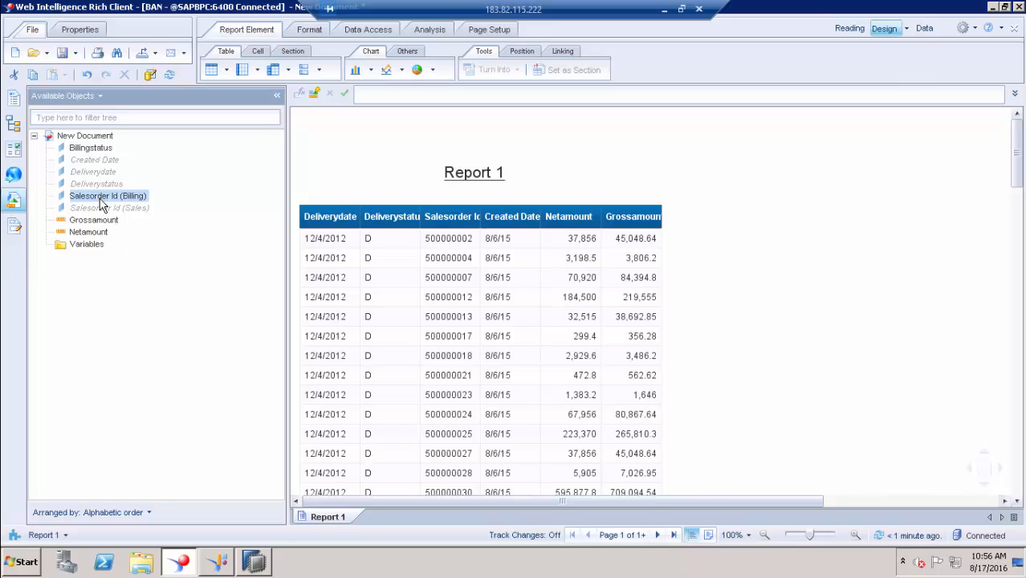
click(106, 208)
click(106, 196)
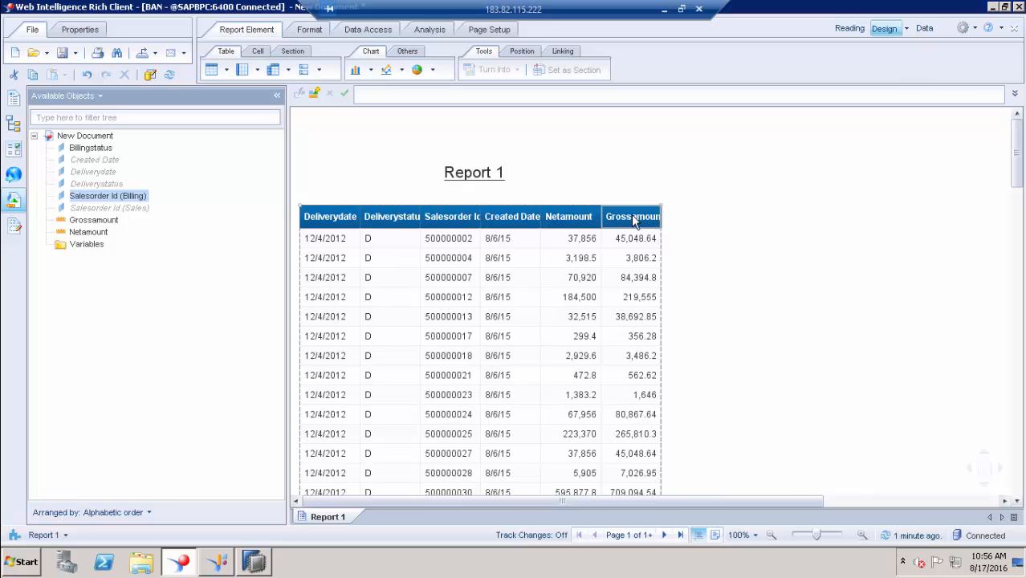
ctrl+click(117, 207)
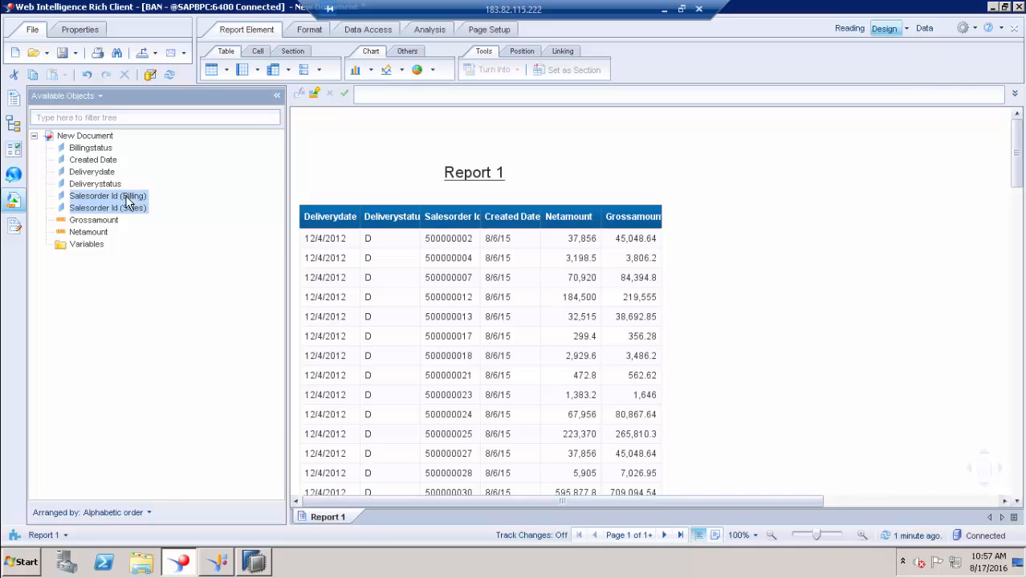
right_click(127, 203)
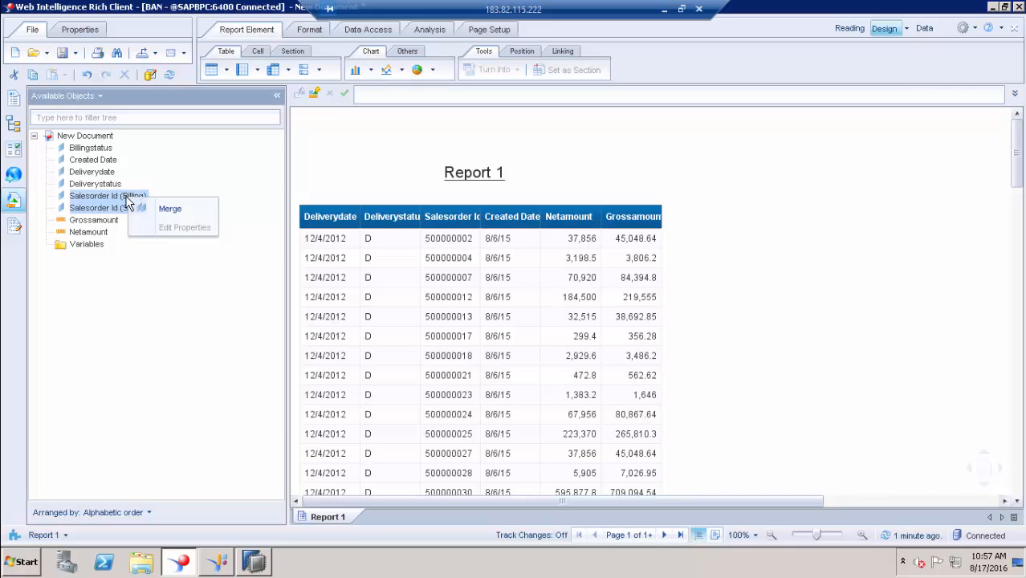
click(193, 210)
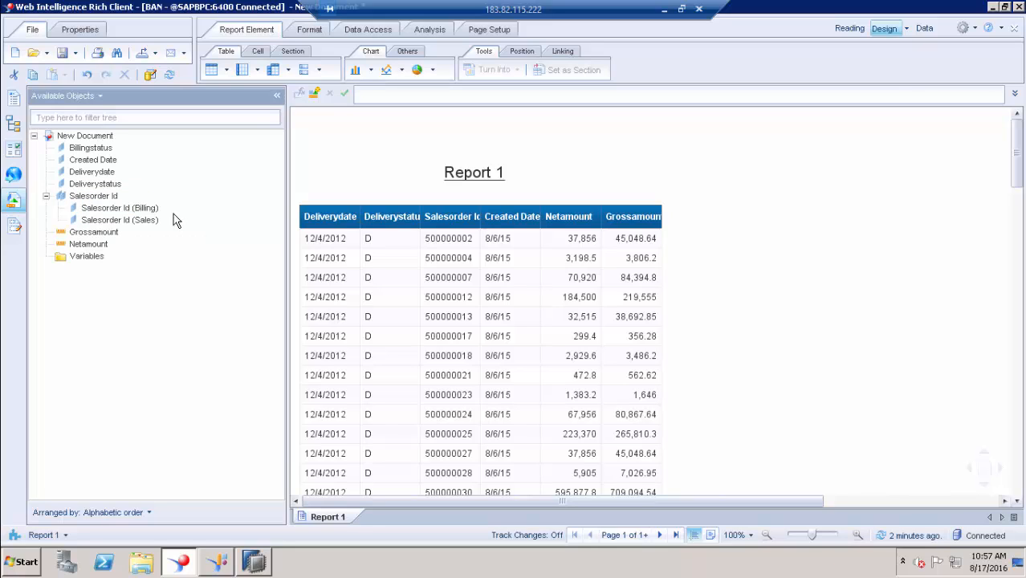
- Insert the merged Salesorder Id between the table's Deliverydate and Deliverystatus columns, and try adding Billingstatus next to it
click(96, 197)
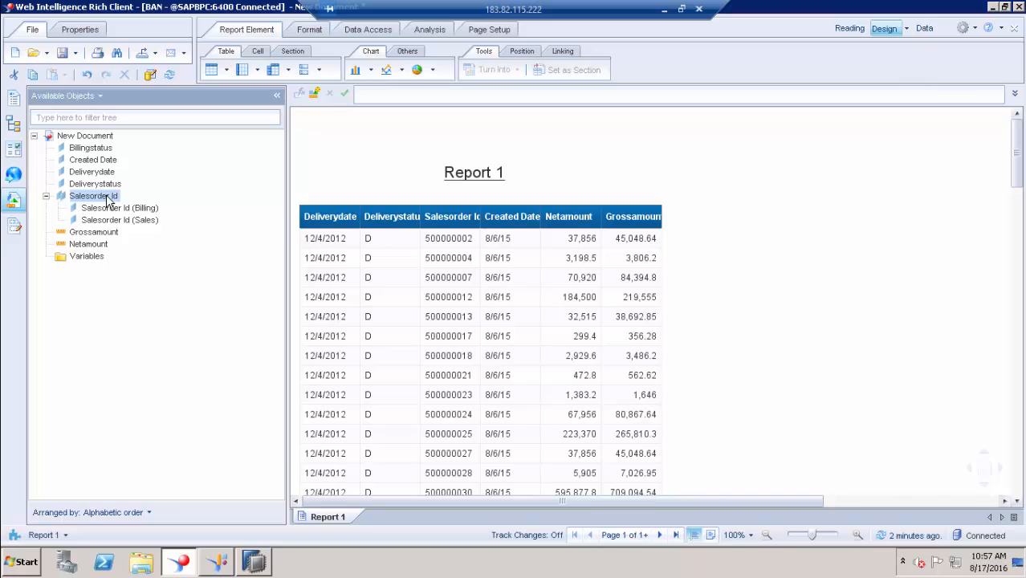
drag(96, 150, 358, 224)
click(98, 196)
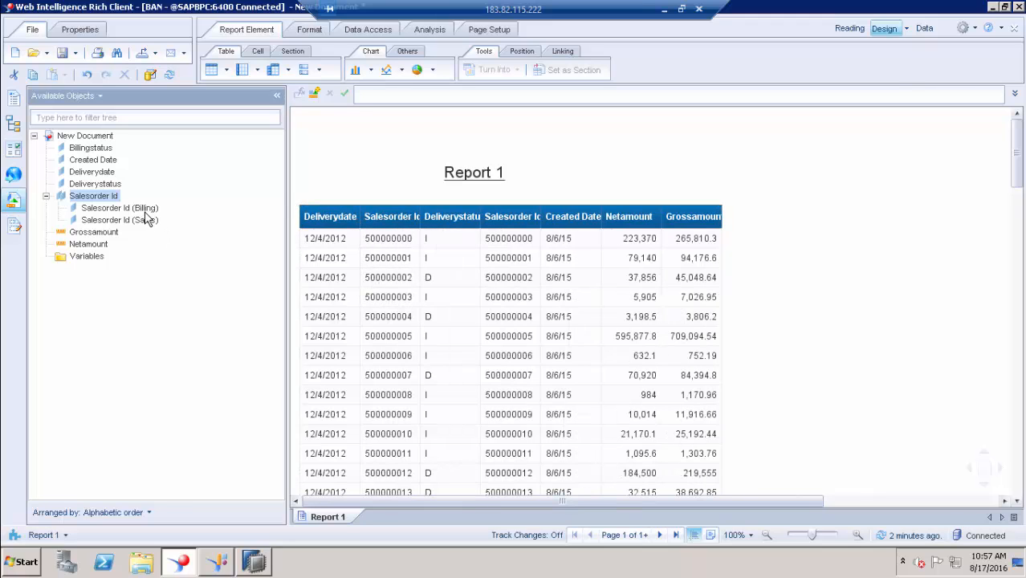
click(93, 148)
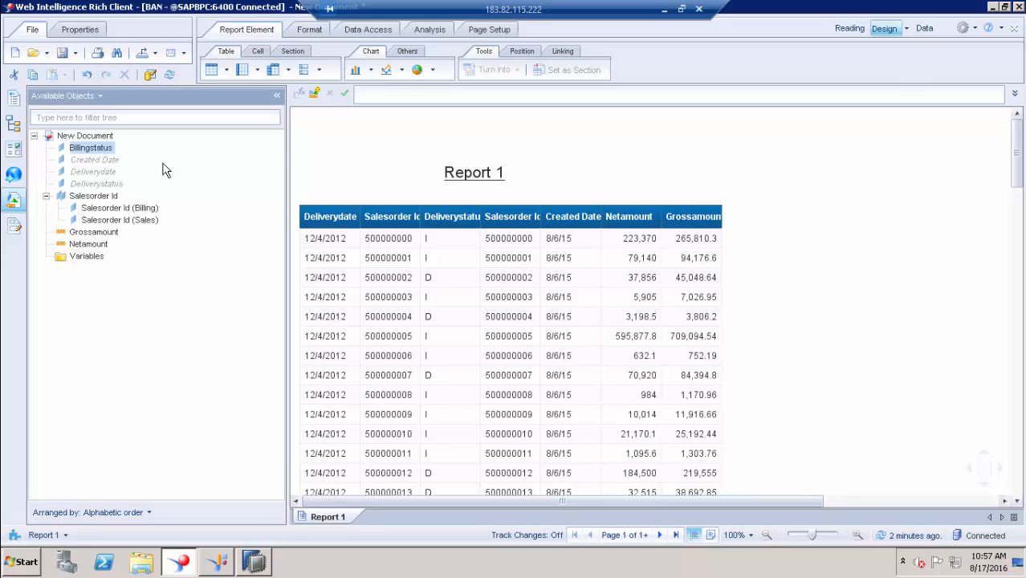
drag(162, 169, 416, 214)
drag(416, 213, 410, 211)
- Delete the existing table and build a new one under the report title with Billingstatus and the merged Salesorder Id
click(400, 203)
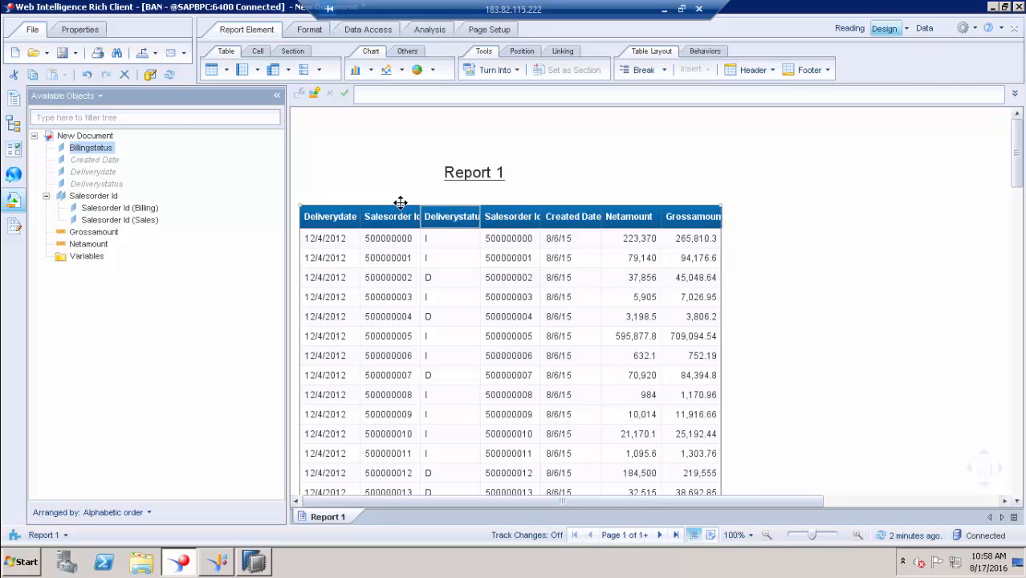
key(Delete)
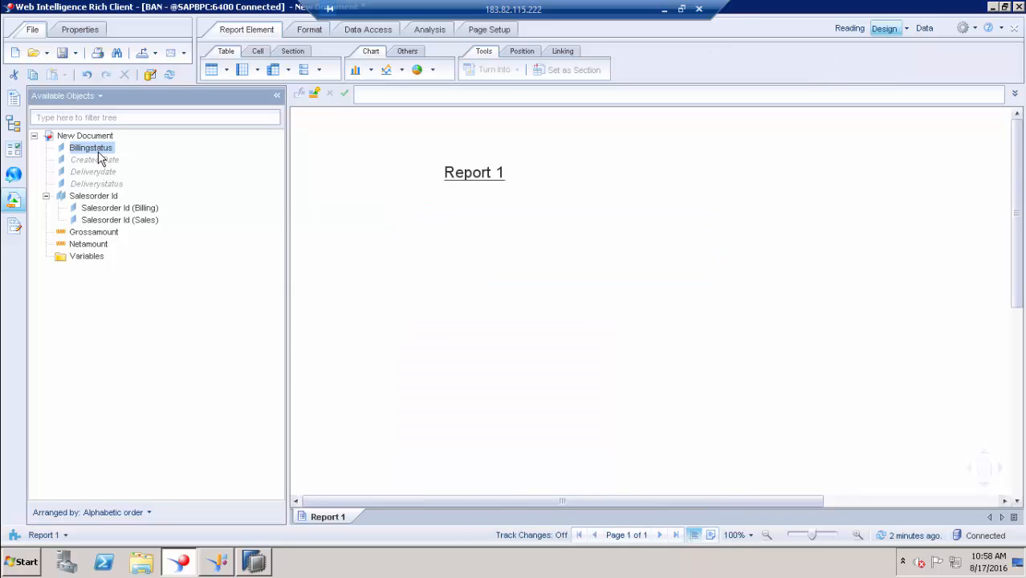
drag(208, 179, 346, 227)
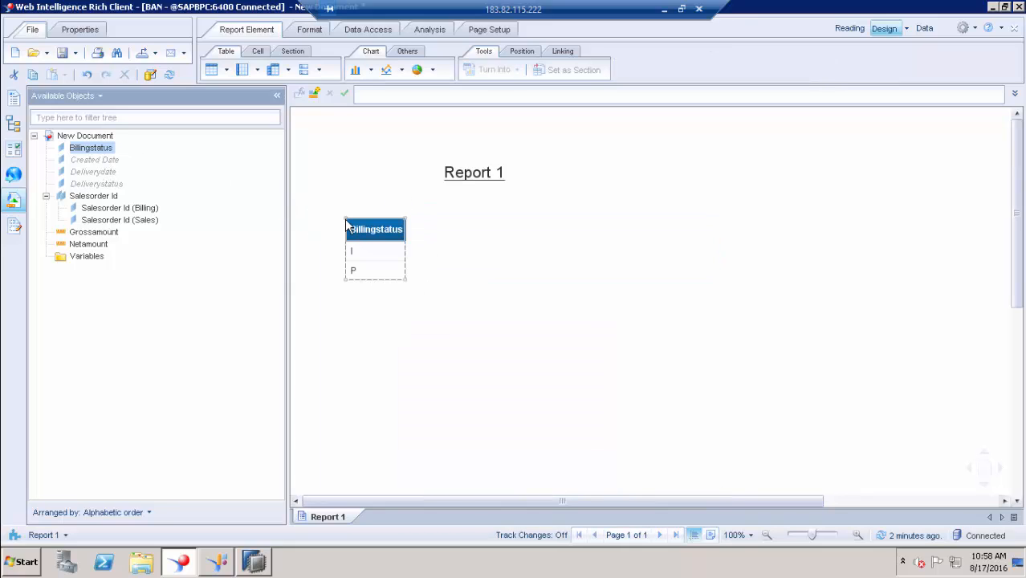
drag(113, 202, 406, 232)
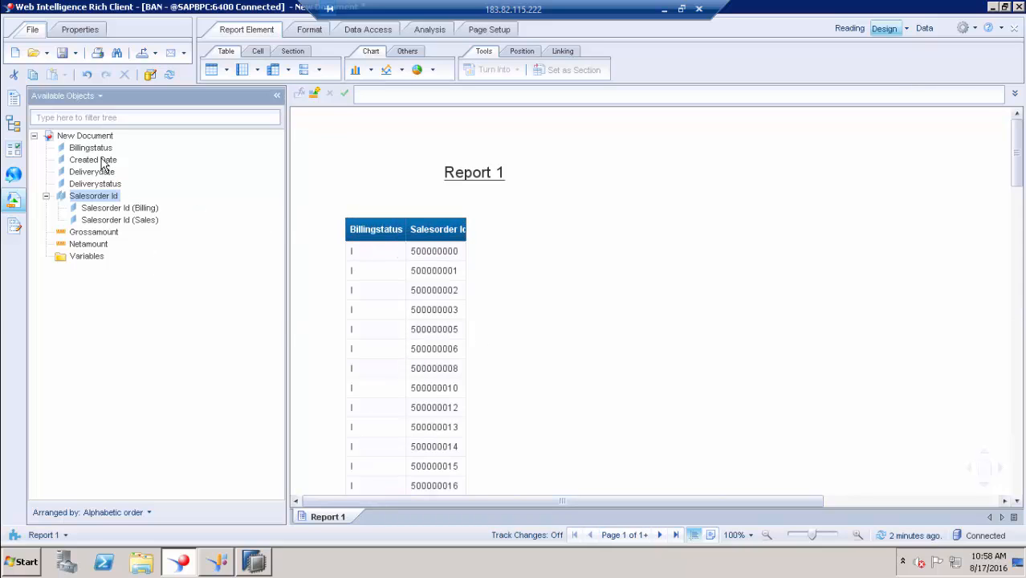
- Try to add Created Date as a column after Salesorder Id, and look through the table's rows
drag(101, 160, 463, 229)
scroll(496, 251, down, 3)
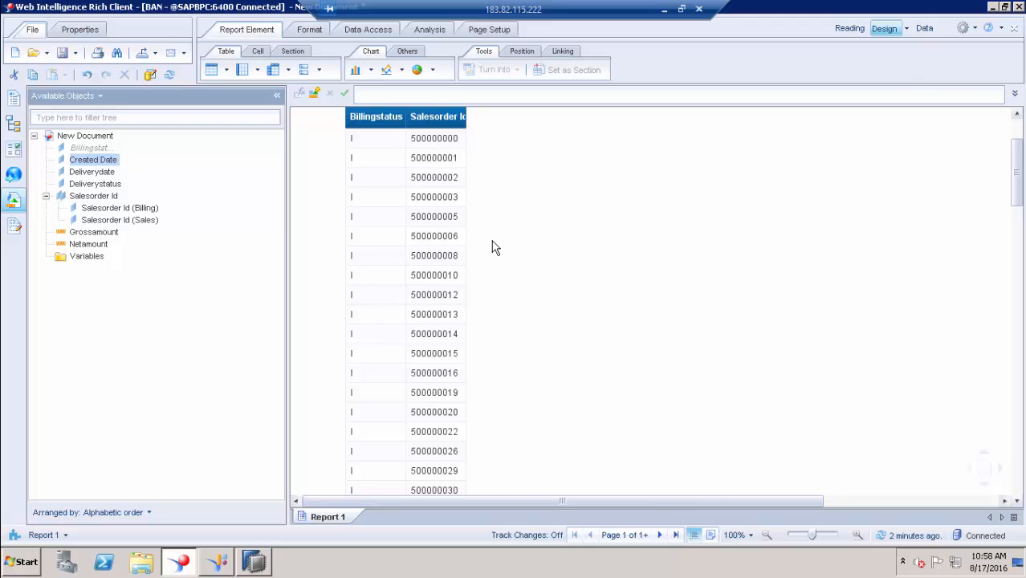
scroll(494, 252, down, 20)
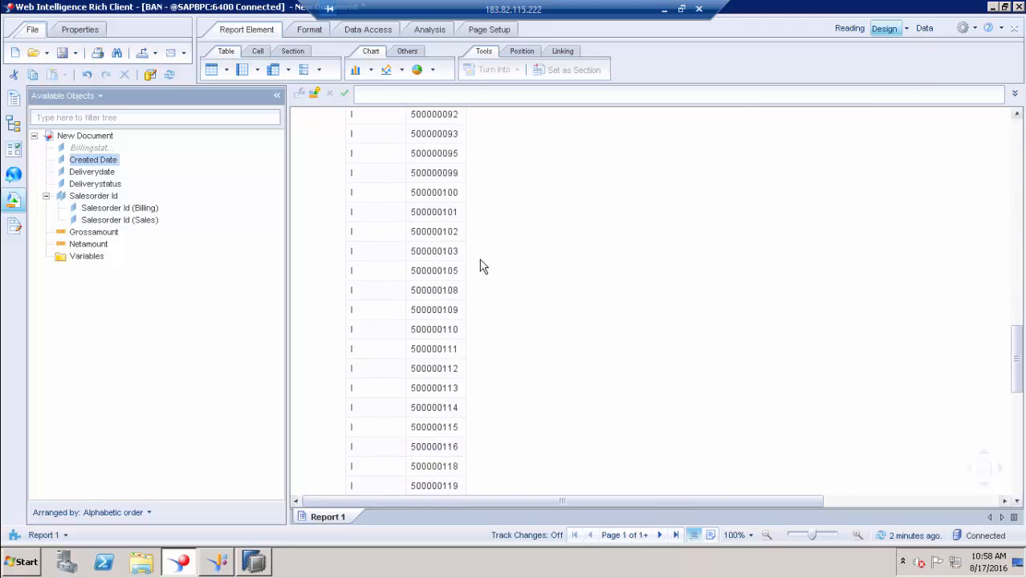
scroll(480, 260, down, 3)
drag(1017, 374, 1018, 466)
drag(1016, 401, 1016, 131)
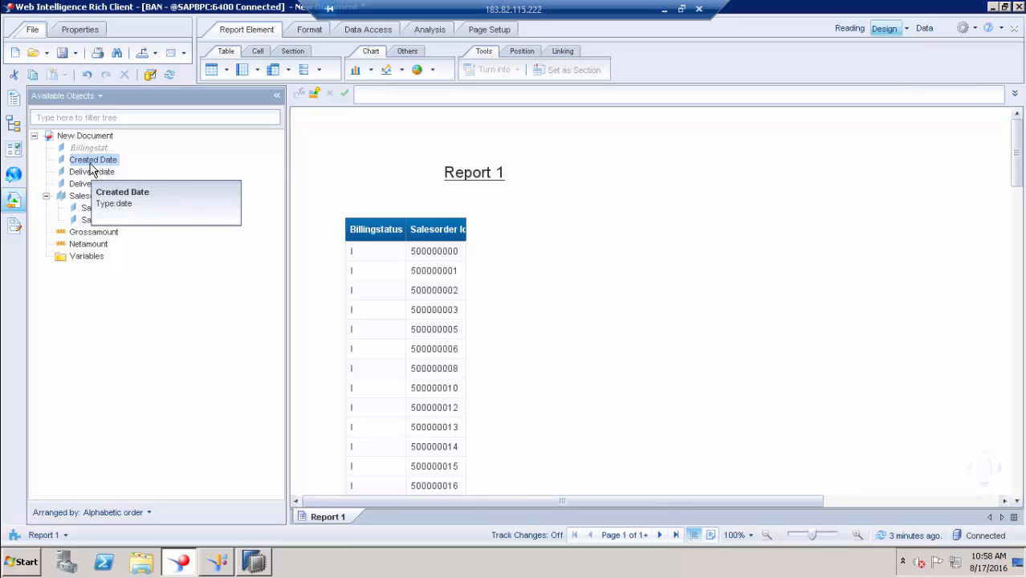
drag(91, 165, 464, 227)
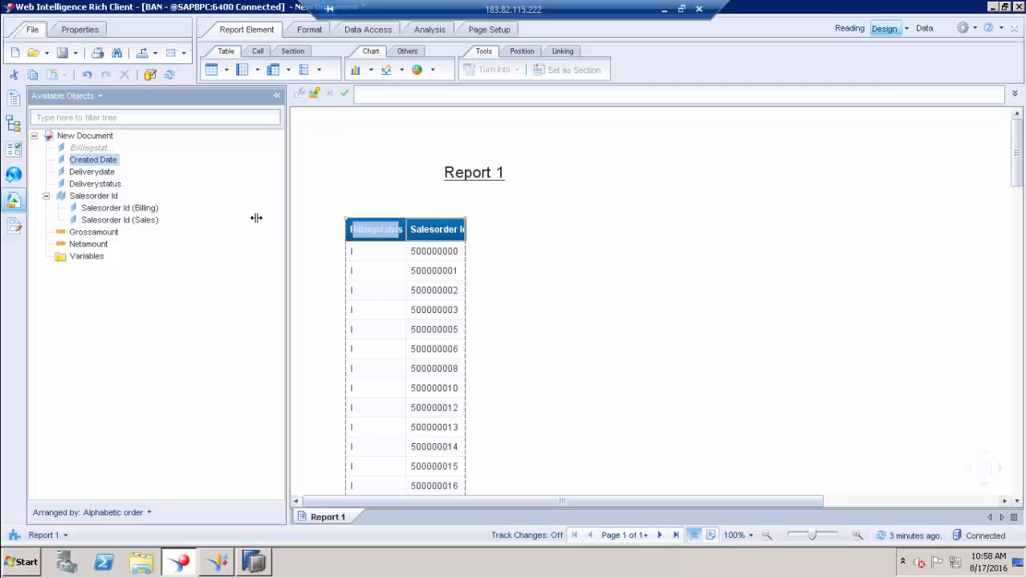
- Start a new variable qualified as Detail, with the merged Salesorder Id as its associated dimension
right_click(97, 254)
click(138, 265)
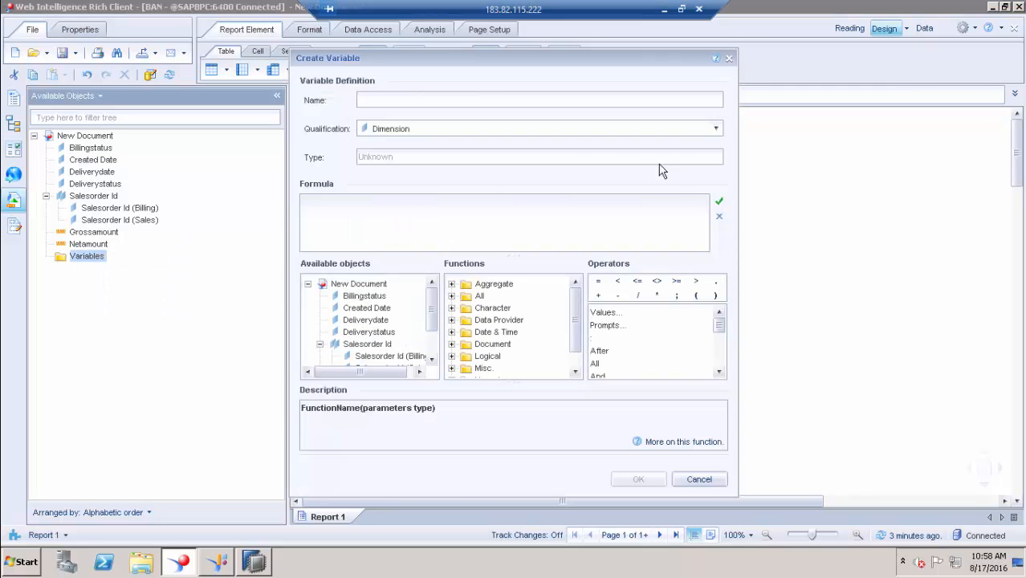
click(566, 129)
click(382, 171)
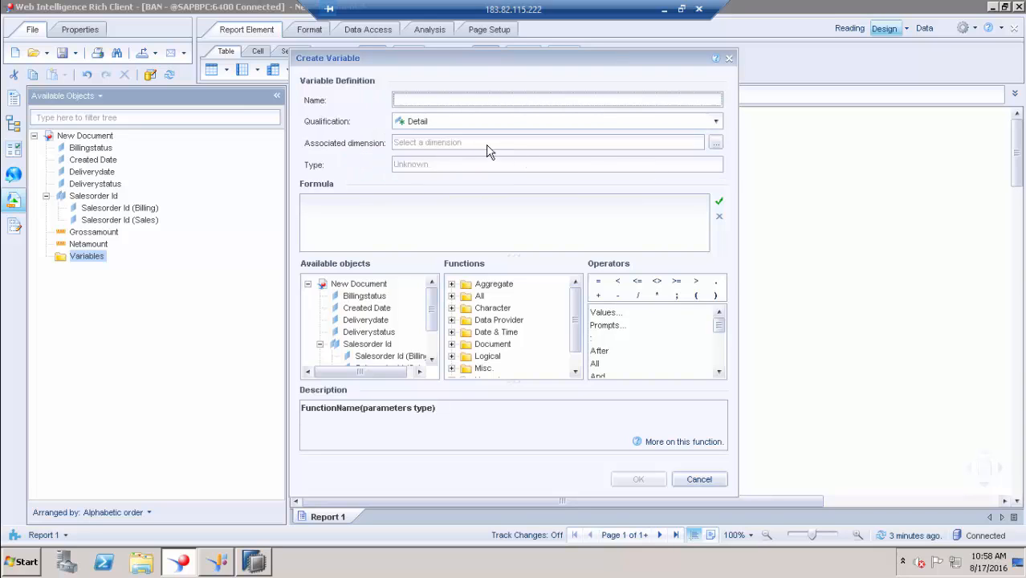
click(715, 142)
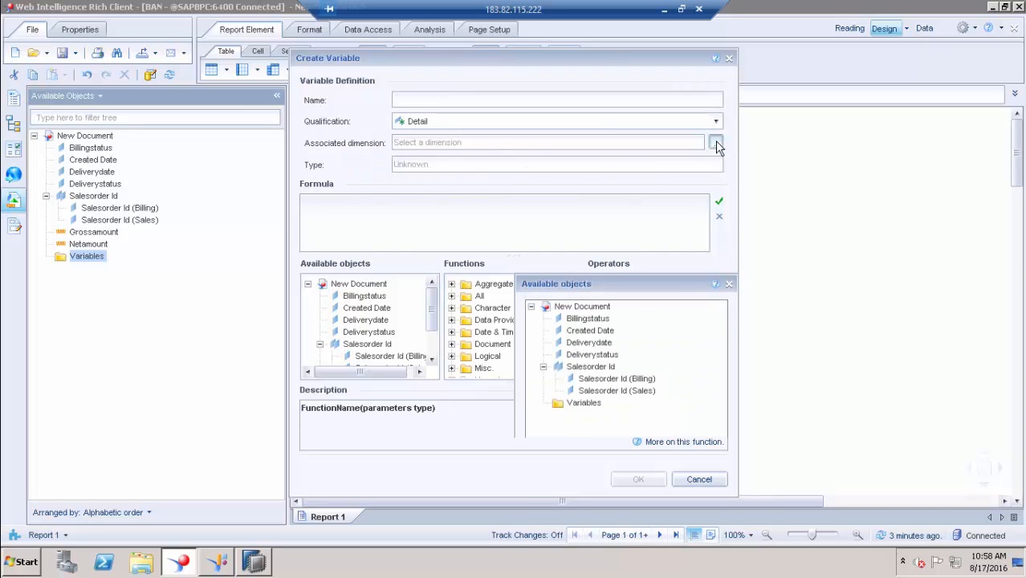
click(581, 366)
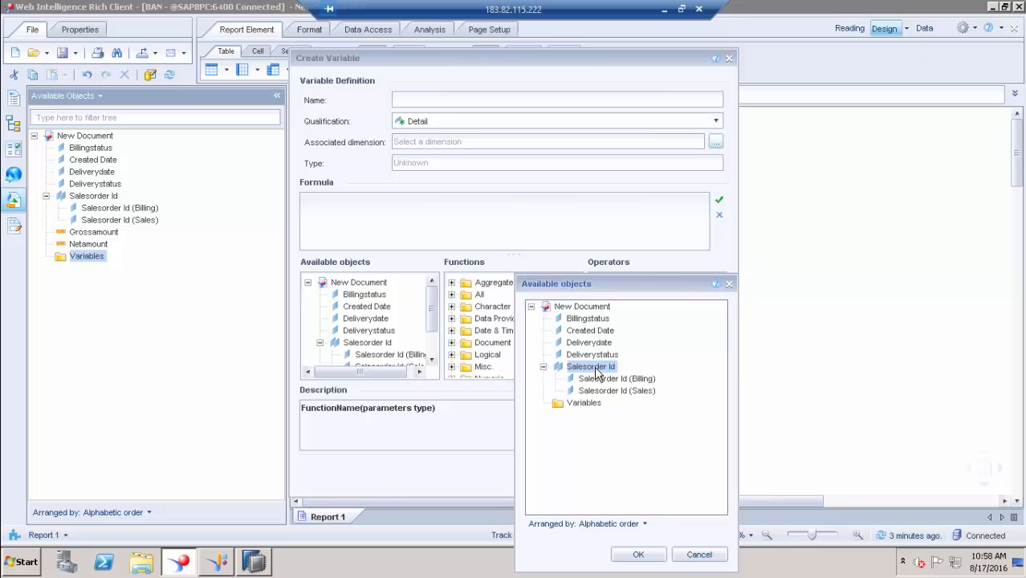
click(637, 553)
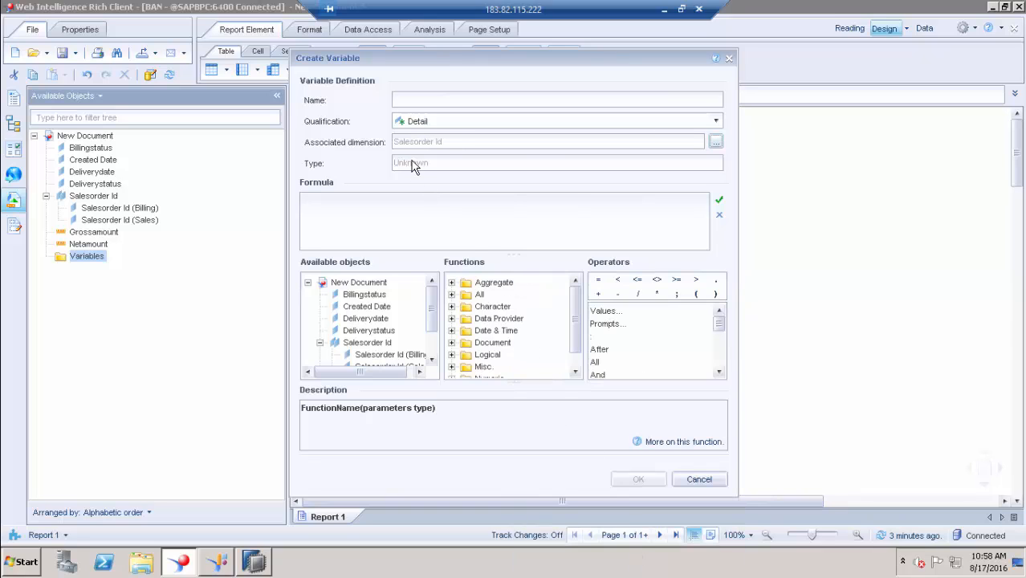
- Name the variable Created_Date, give it the formula =[Created Date], validate the formula and save the variable
click(413, 97)
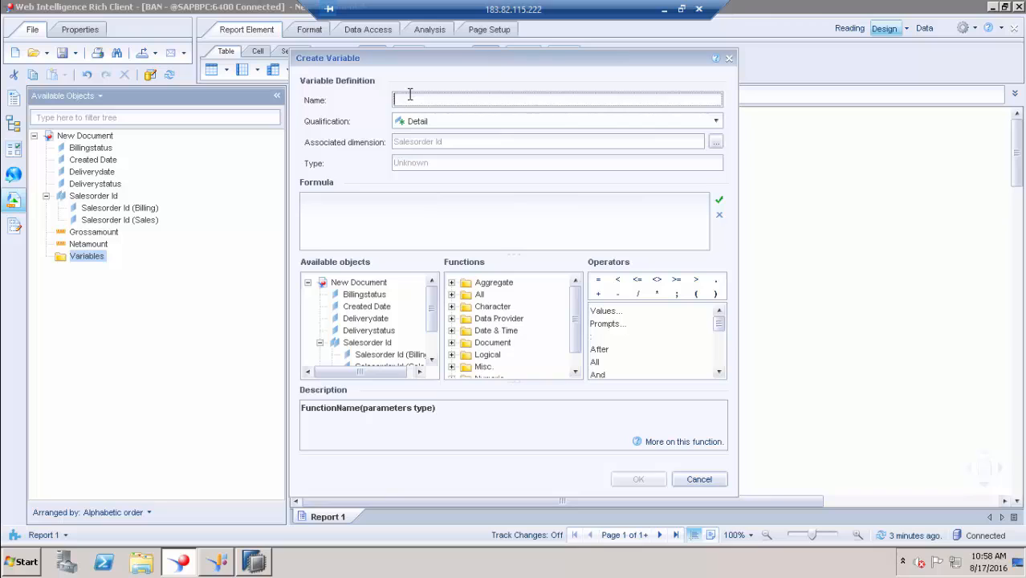
text(Created_Date)
key(Left)
key(Left)
key(Left)
key(Left)
text(_)
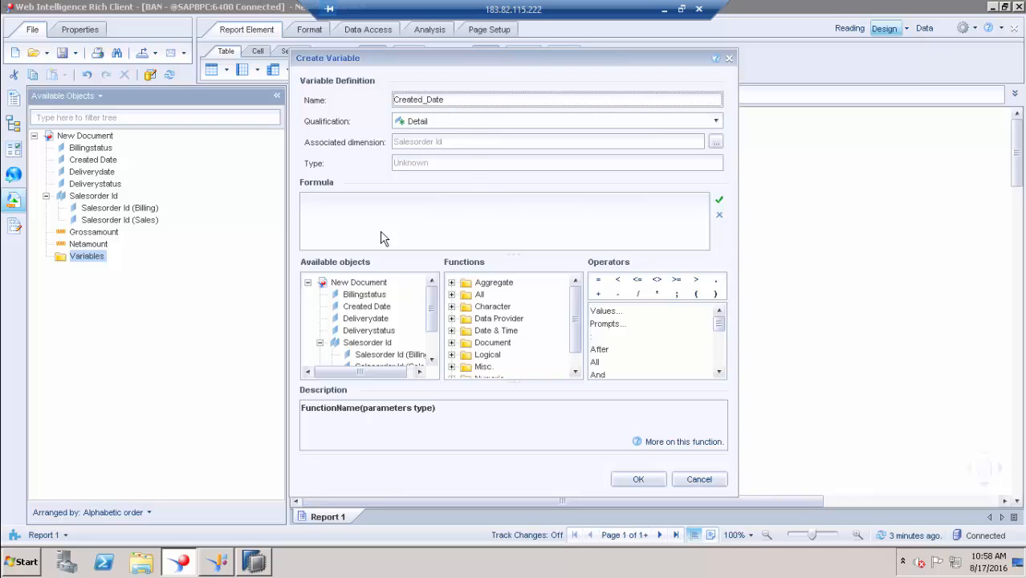
double_click(368, 308)
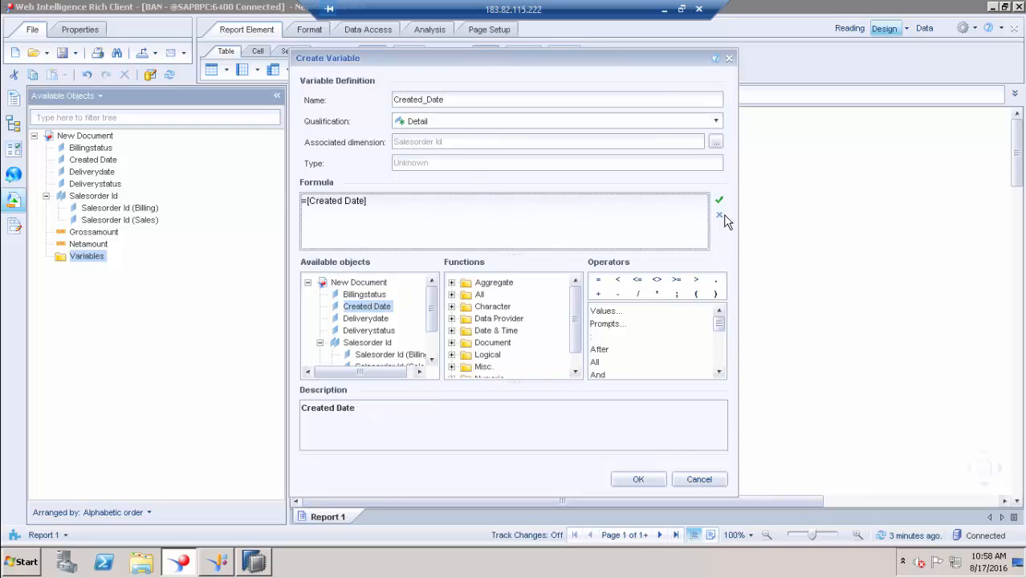
click(719, 200)
click(645, 482)
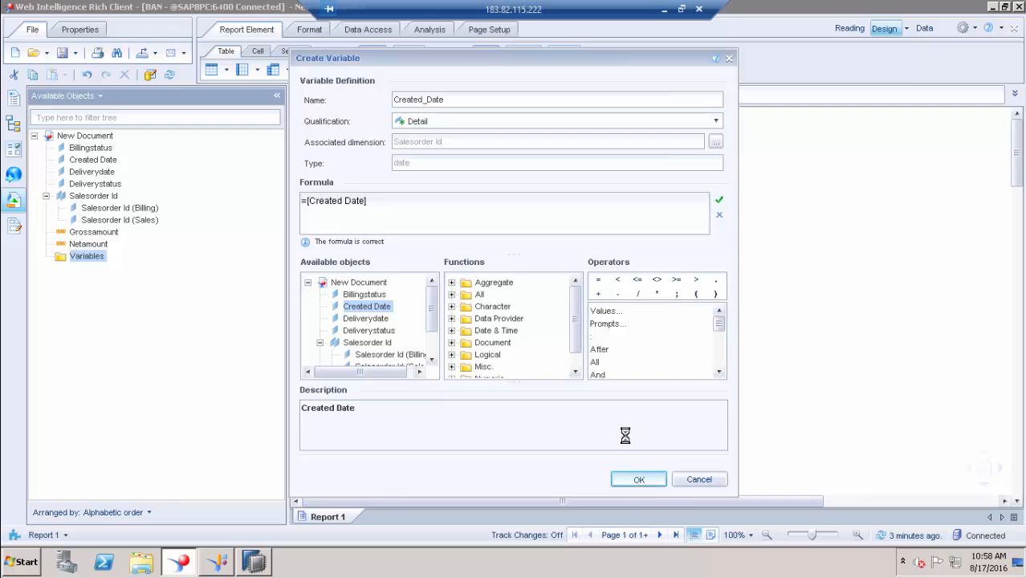
- Add the Created_Date variable as a column after Salesorder Id, and check the table through to the report's last page
drag(92, 271, 467, 236)
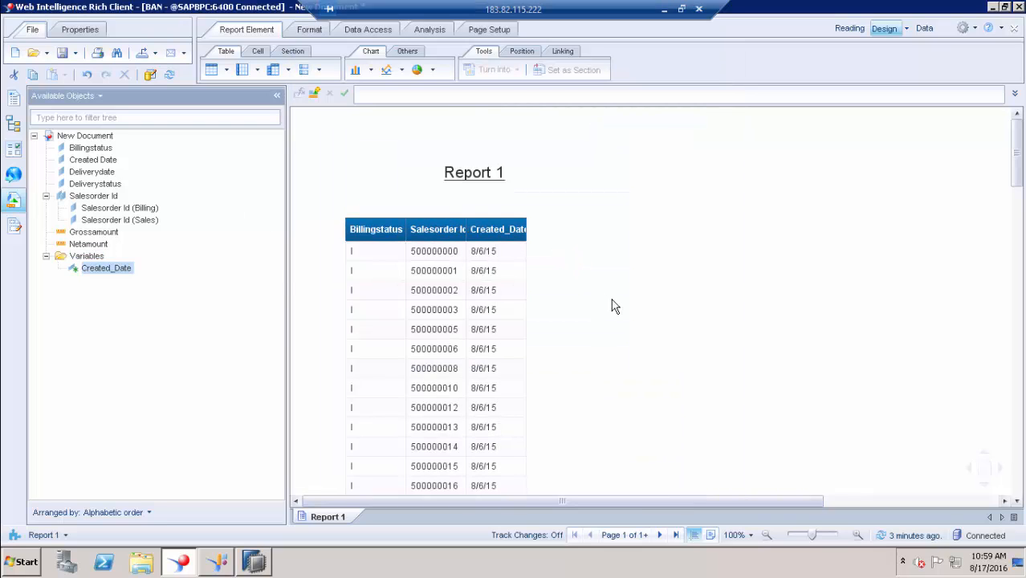
scroll(614, 310, down, 5)
scroll(628, 322, down, 10)
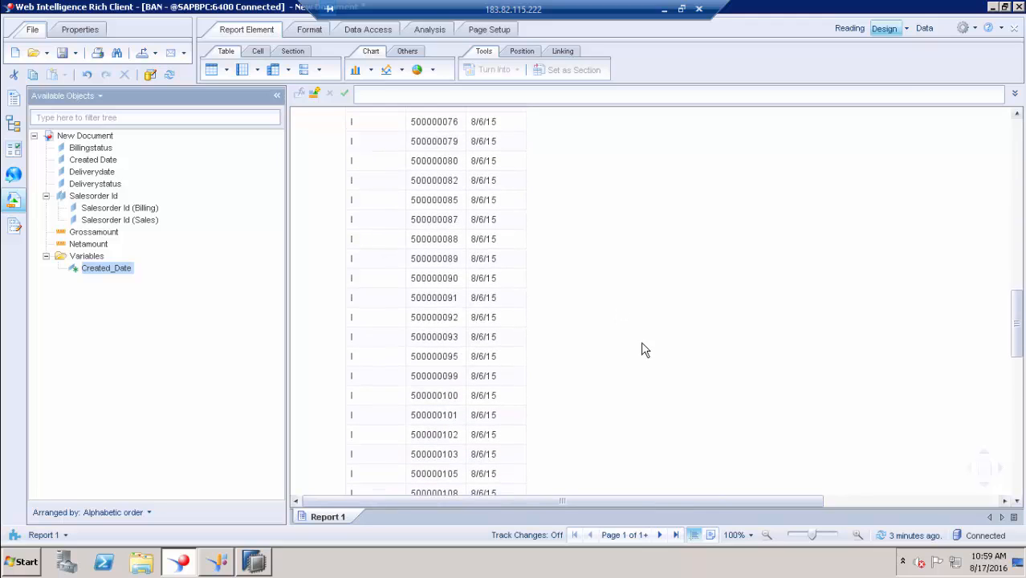
click(675, 534)
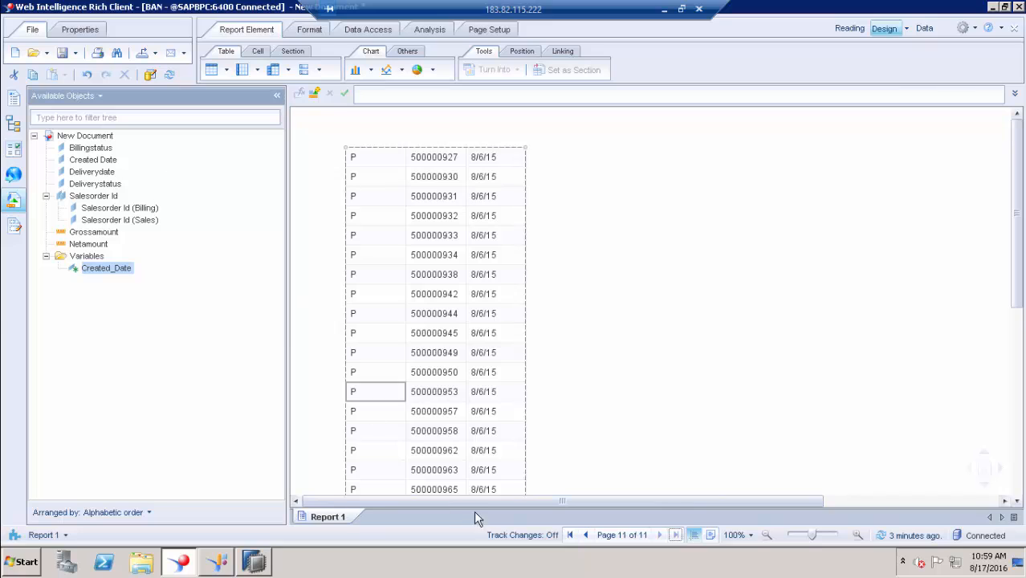
click(570, 535)
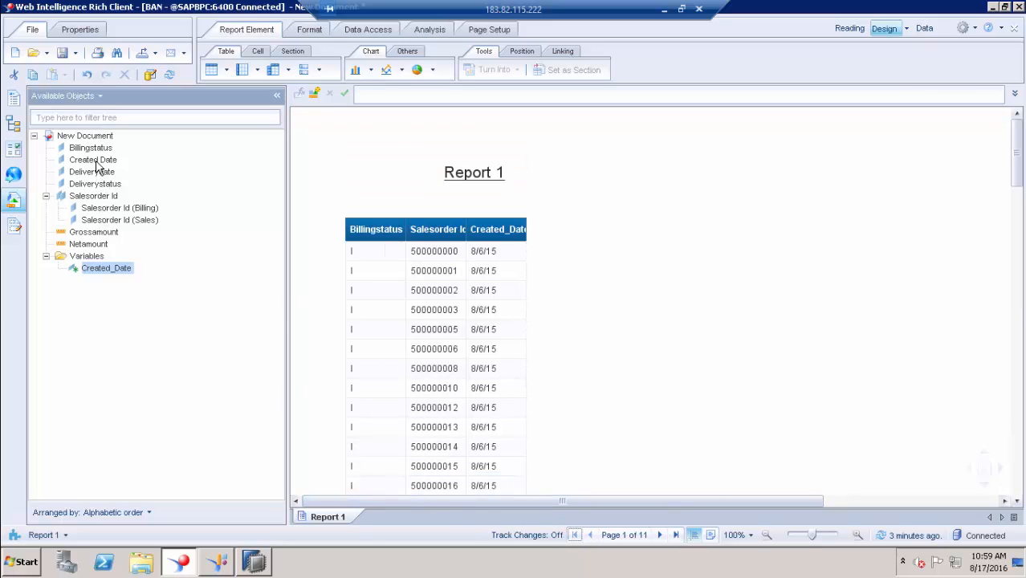
- Start a new variable named Delivery_sts, qualified as Detail, with the merged Salesorder Id as its associated dimension
click(100, 187)
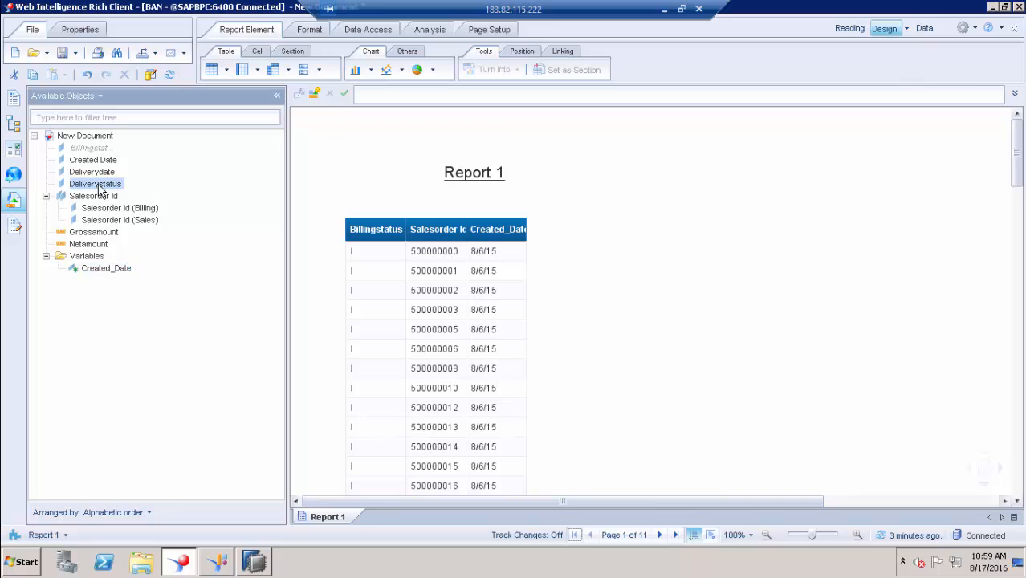
right_click(97, 257)
click(149, 271)
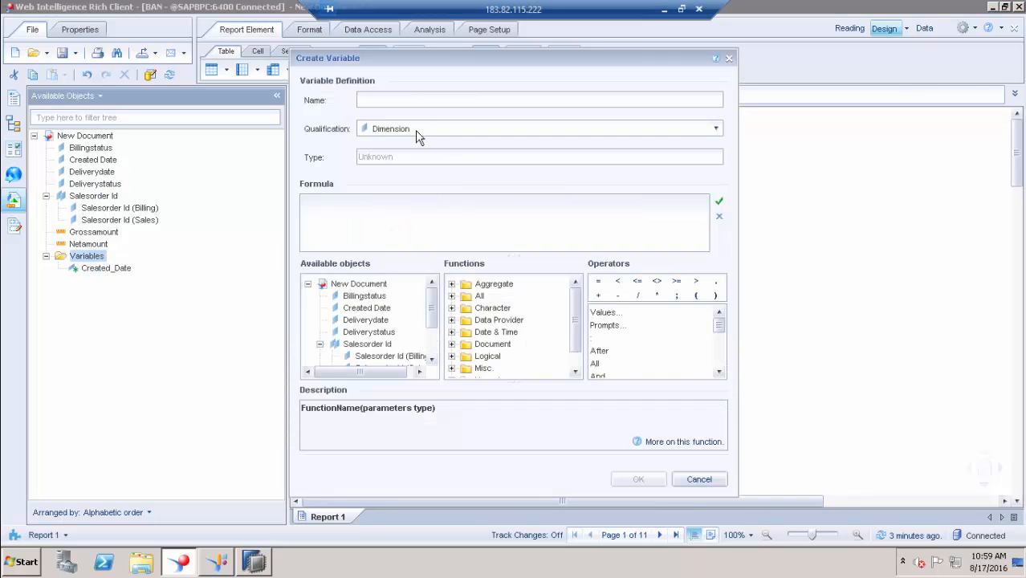
click(391, 97)
text(Delivery_sts)
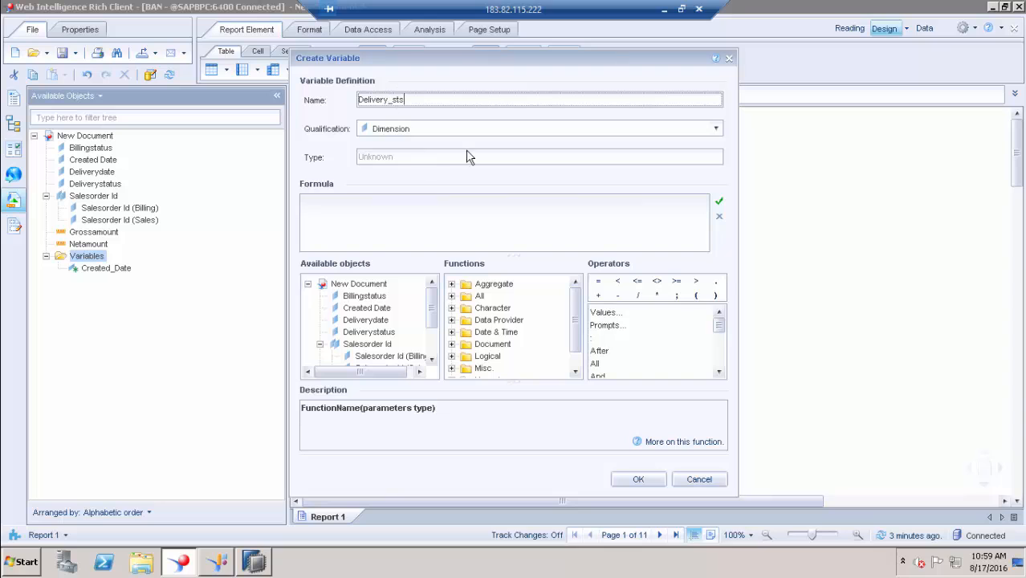
click(522, 128)
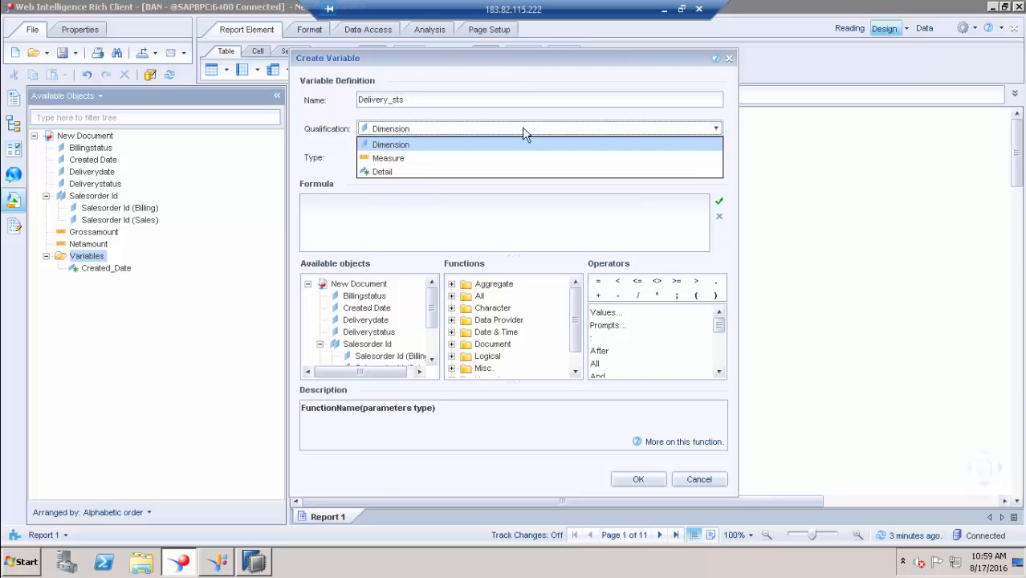
click(482, 169)
click(715, 142)
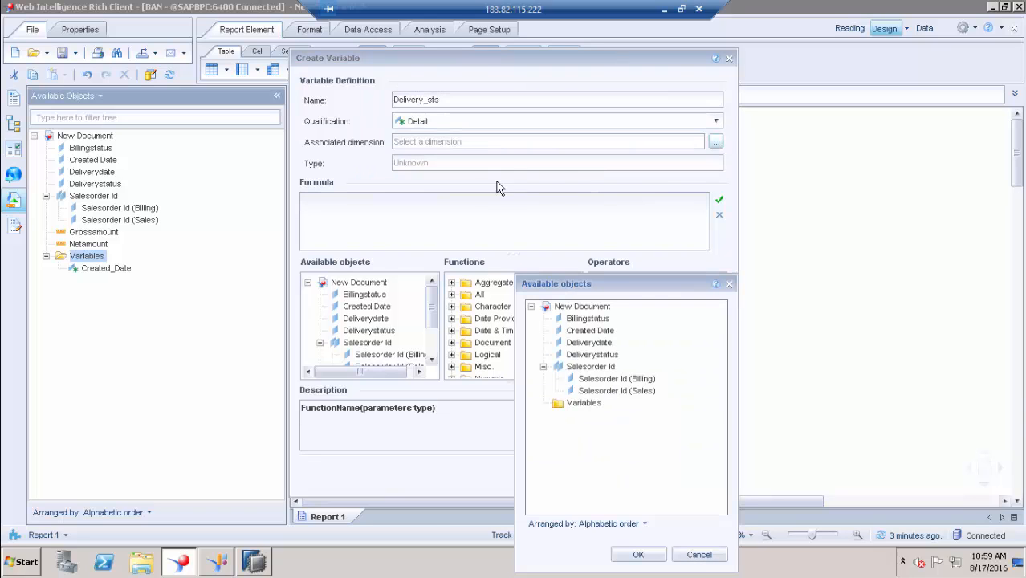
click(591, 367)
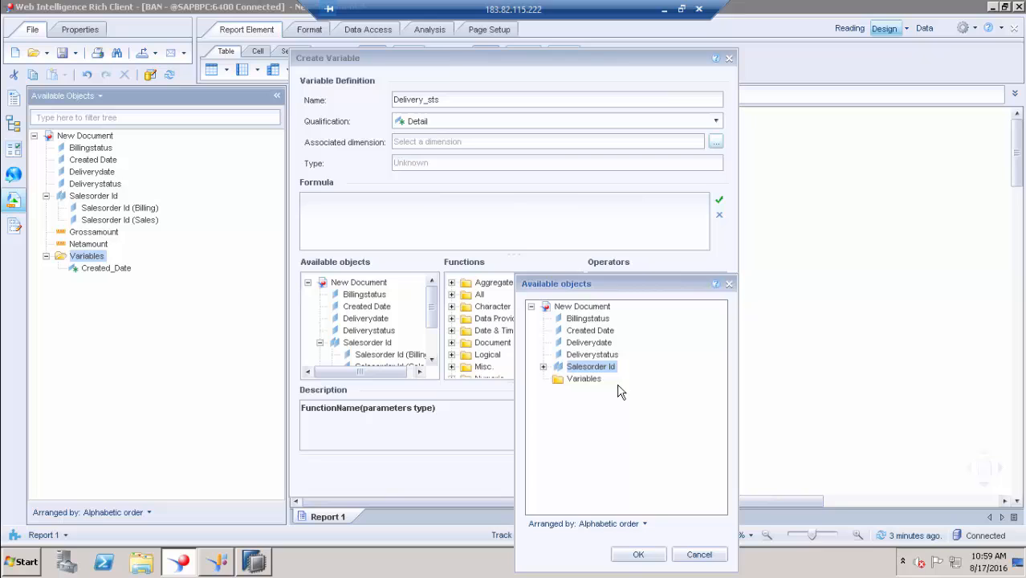
click(637, 553)
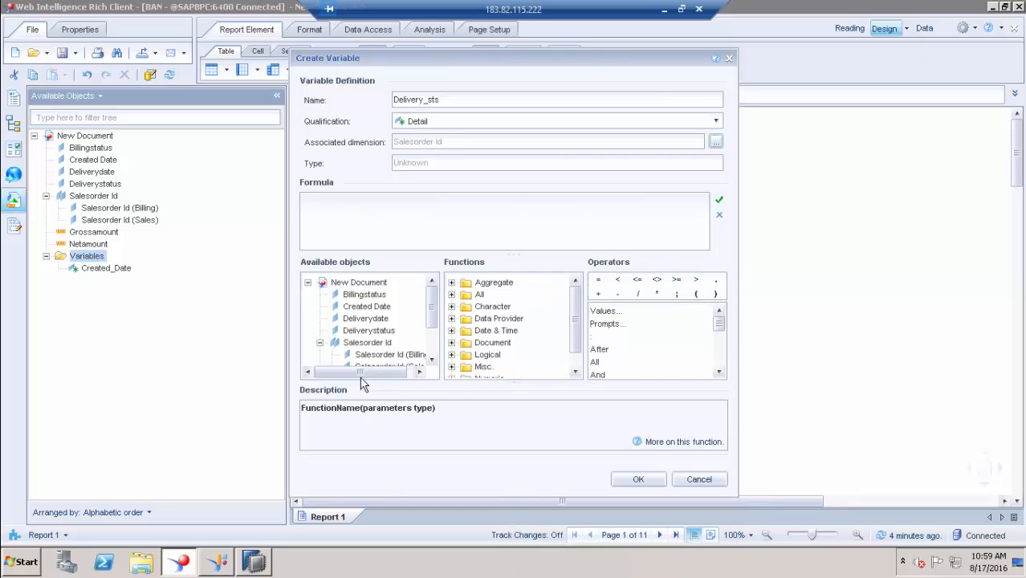
- Give the Delivery_sts variable the formula =[Deliverystatus] and save the variable
click(374, 332)
double_click(374, 331)
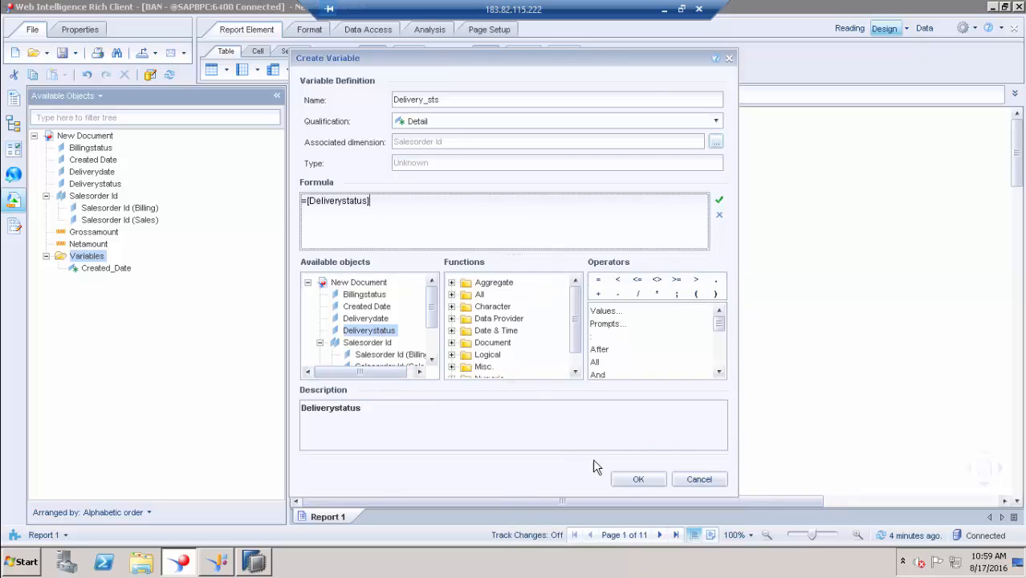
click(634, 479)
- Add the Delivery_sts variable as a column after Created_Date, and look through the table's rows
drag(103, 280, 522, 228)
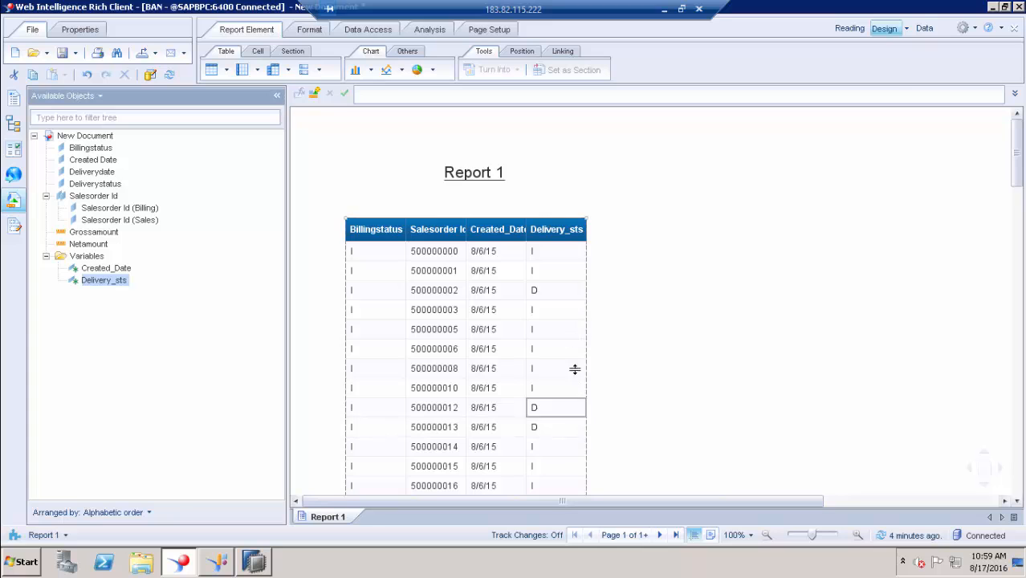
scroll(630, 347, down, 4)
scroll(633, 341, down, 10)
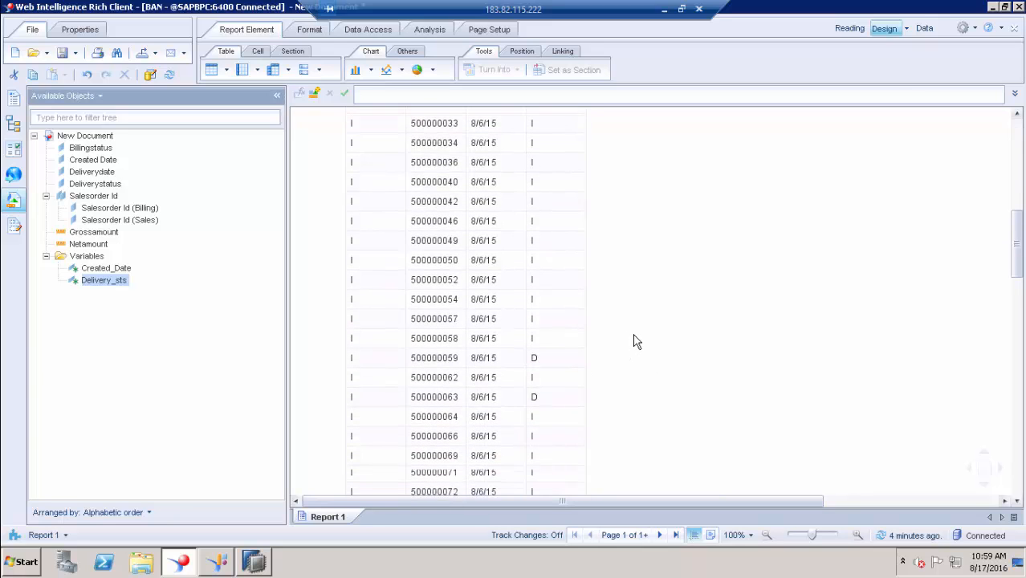
scroll(637, 337, up, 12)
scroll(637, 337, up, 2)
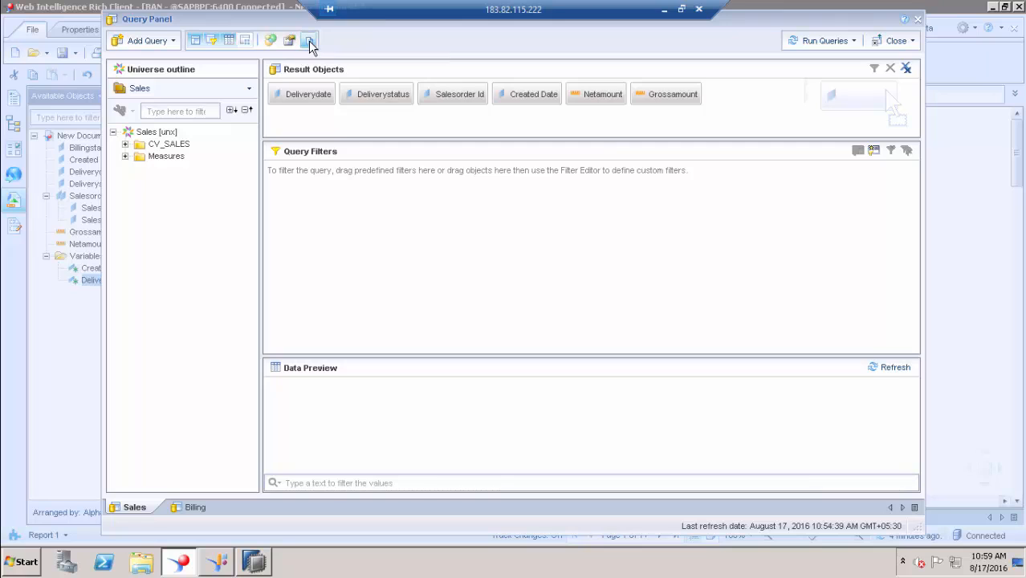
- Examine the generated query scripts of the Sales and Billing queries, and return to the report
click(309, 42)
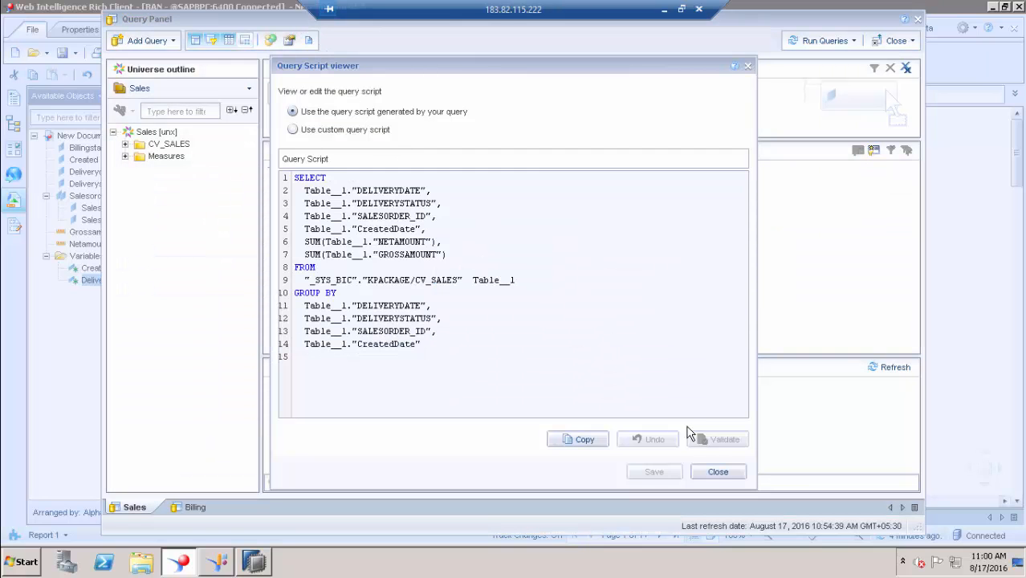
click(716, 472)
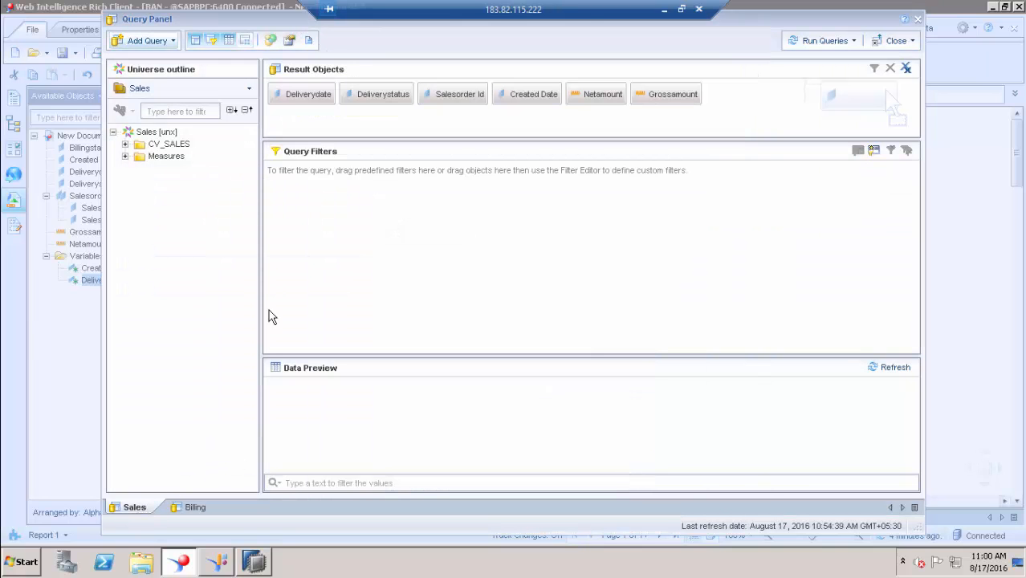
click(190, 508)
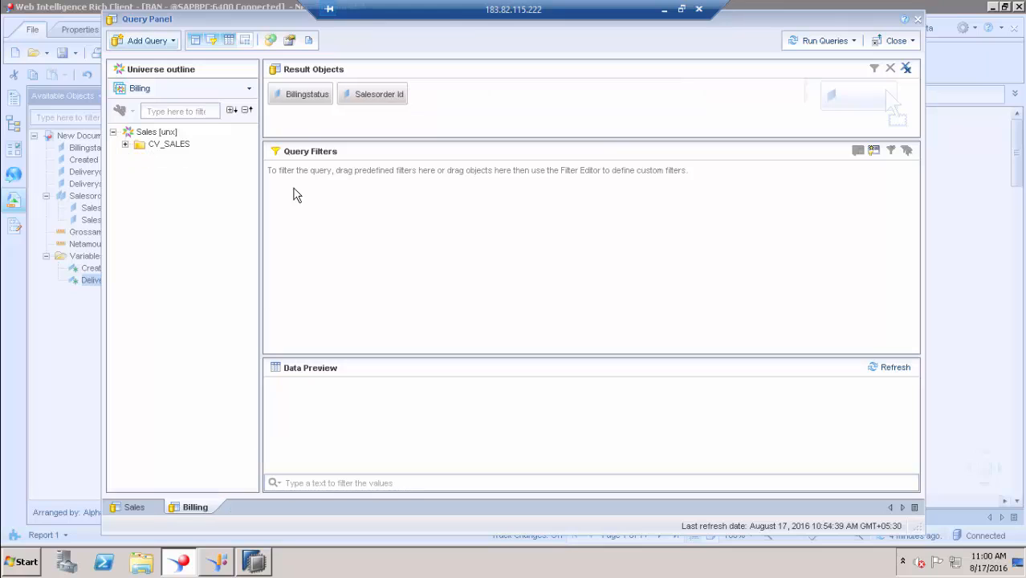
click(309, 41)
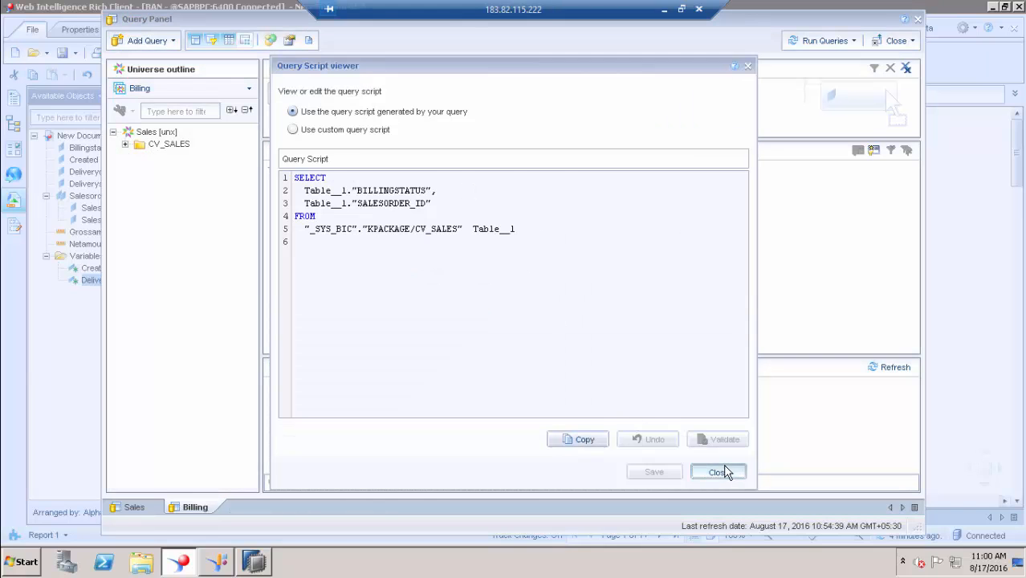
click(722, 472)
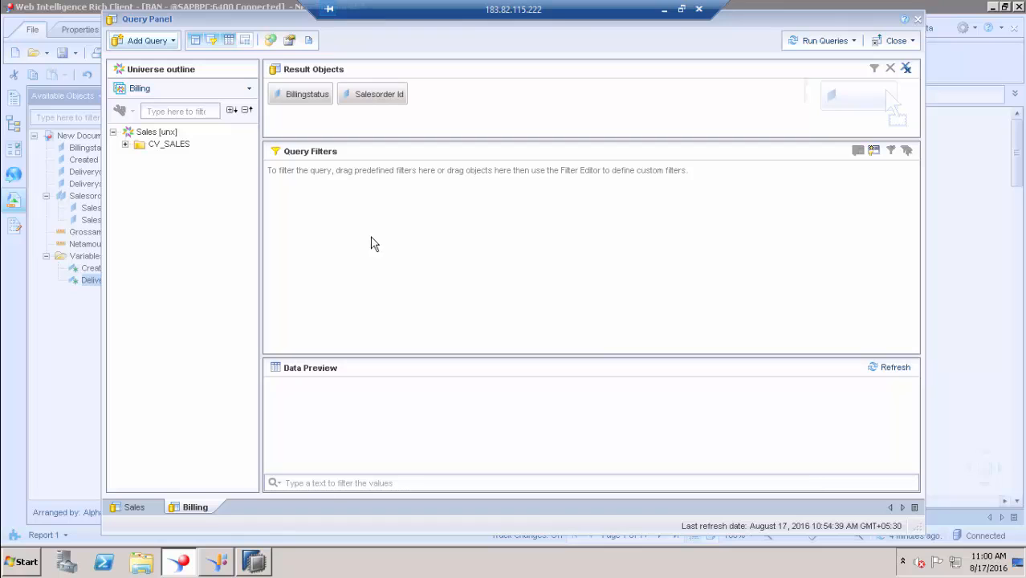
click(917, 20)
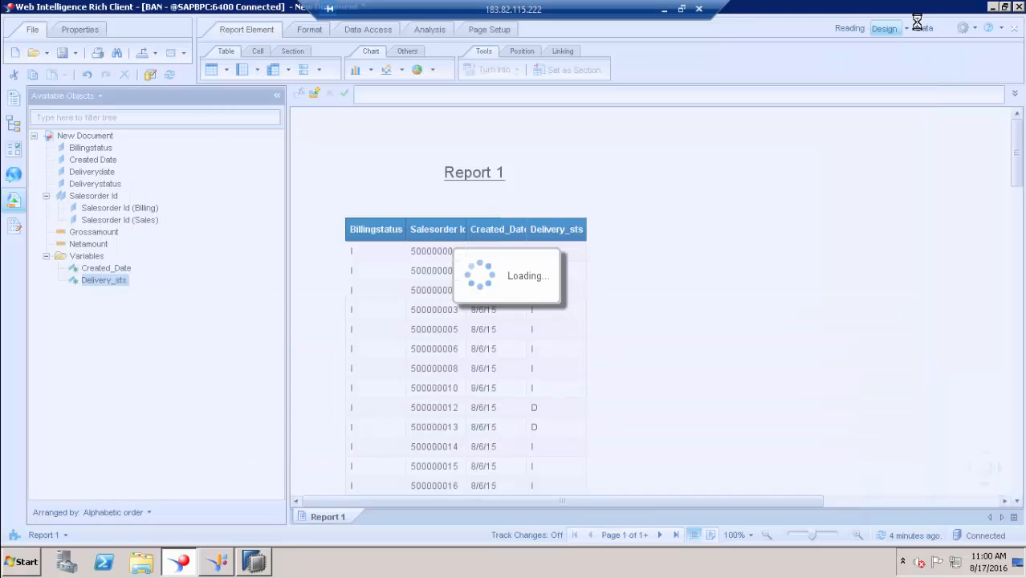
click(493, 269)
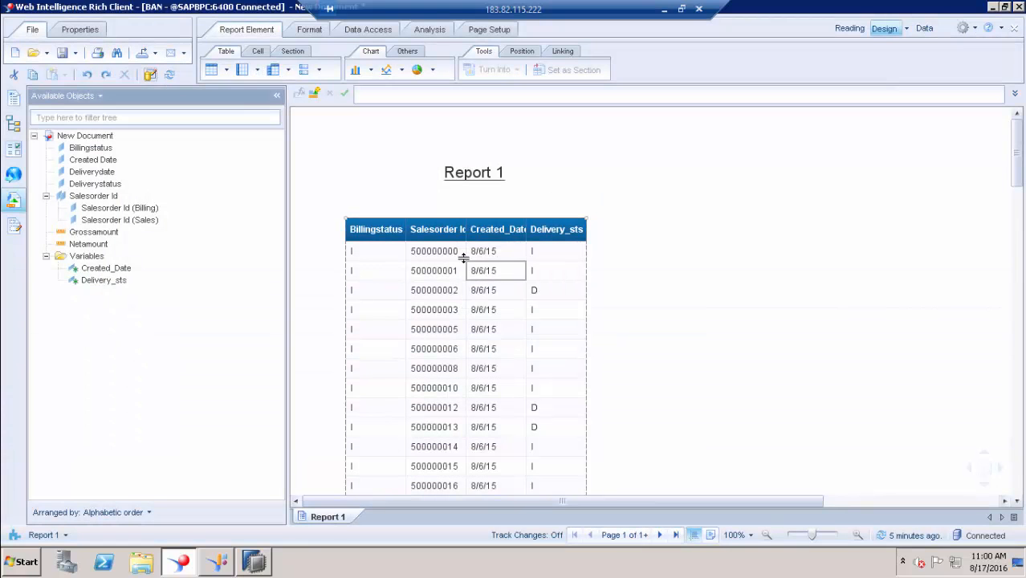
click(579, 276)
click(642, 249)
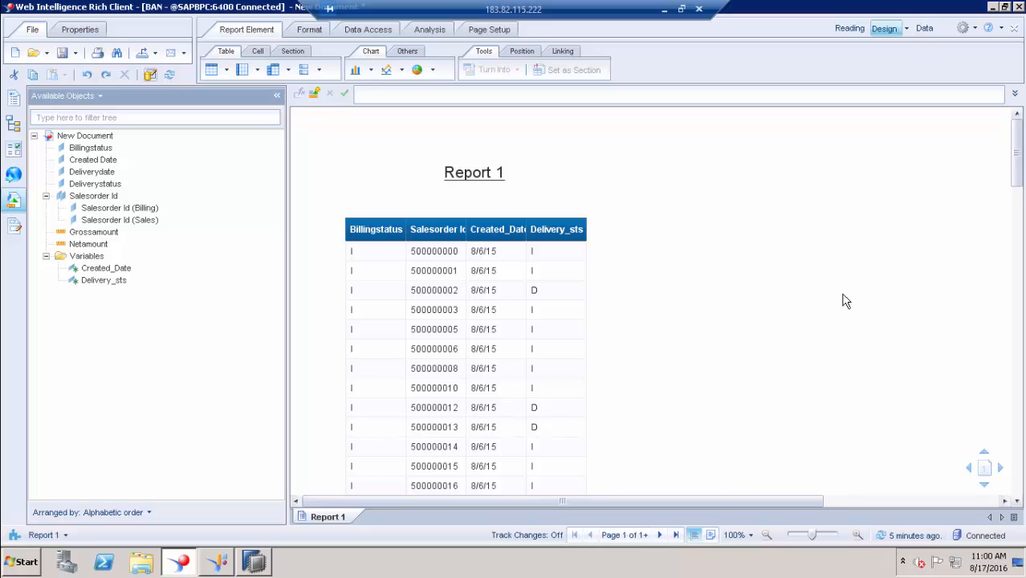
click(112, 209)
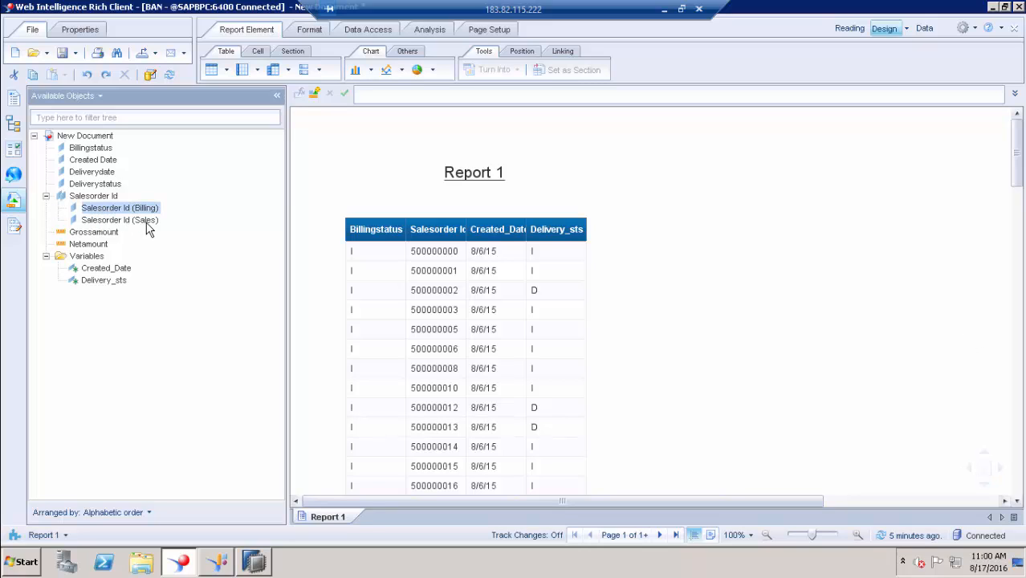
click(147, 223)
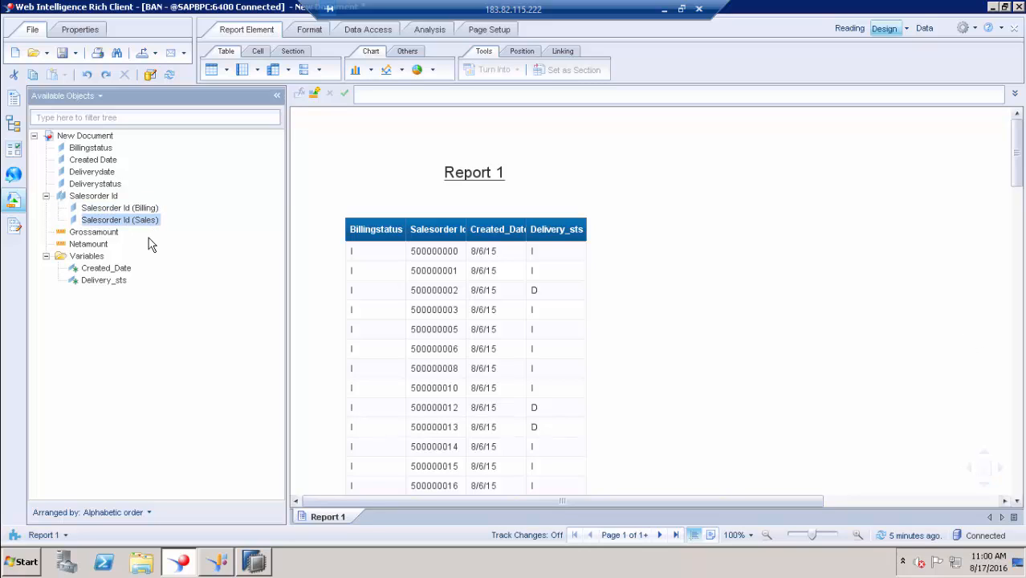
click(90, 200)
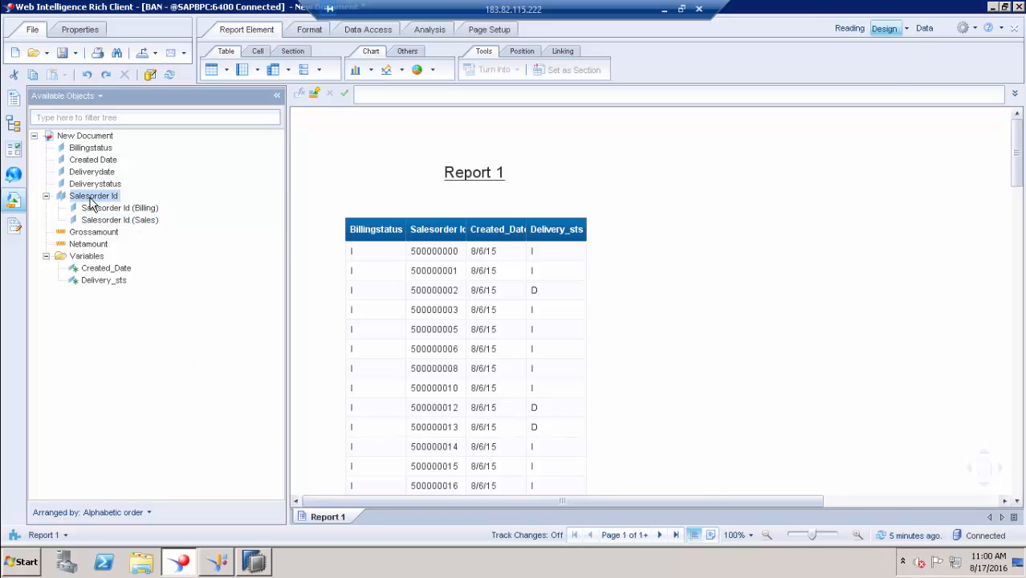
click(112, 282)
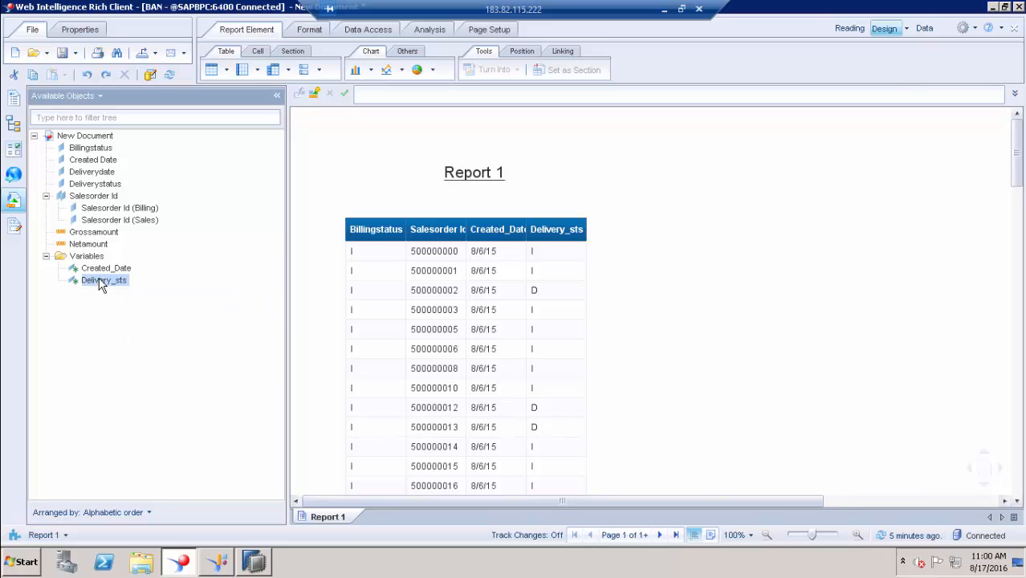
click(581, 235)
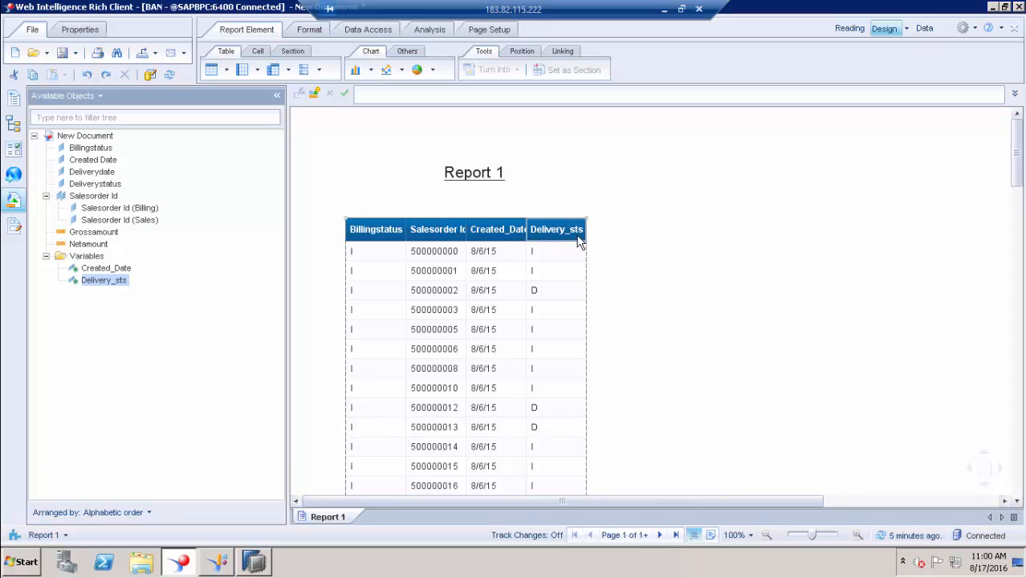